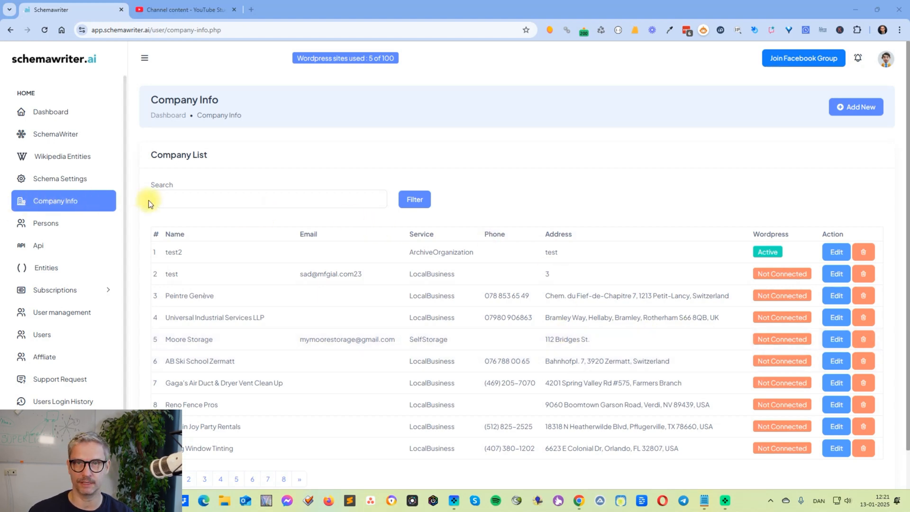
# Filter the company list by "pest" and open Pest Control Experts for editing
pyautogui.click(52, 208)
pyautogui.click(172, 197)
pyautogui.write('pest')
pyautogui.click(416, 199)
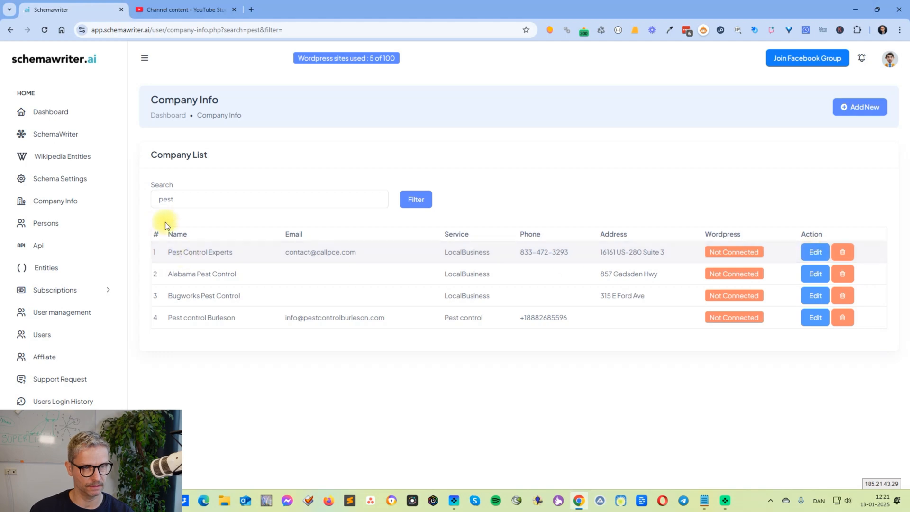
pyautogui.click(811, 251)
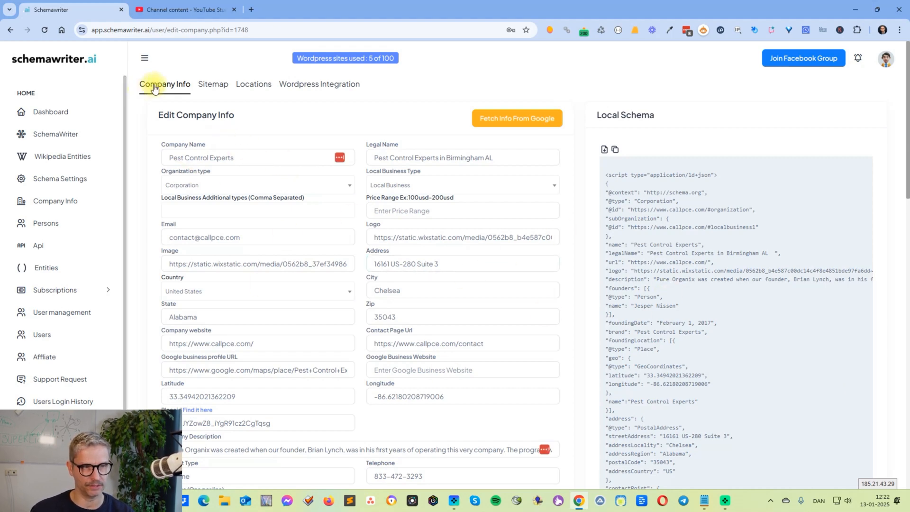
pyautogui.scroll(-15, 348, 163)
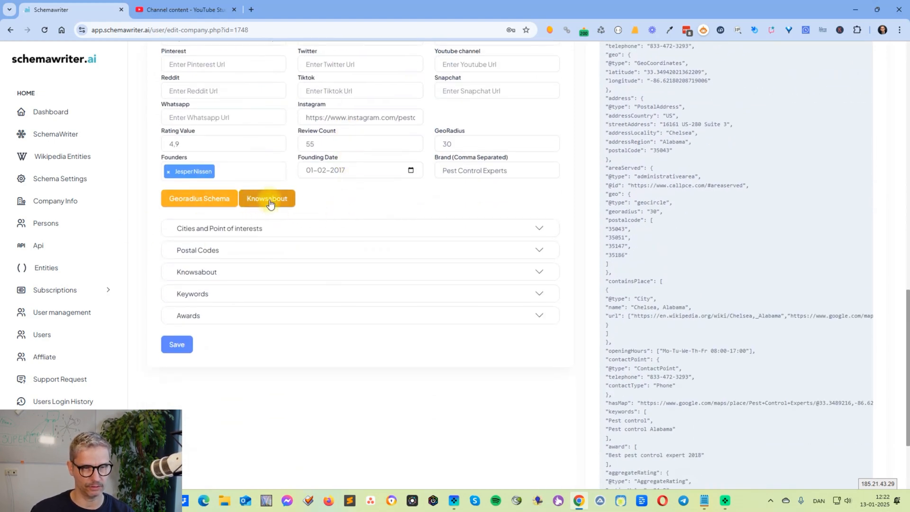
pyautogui.click(270, 204)
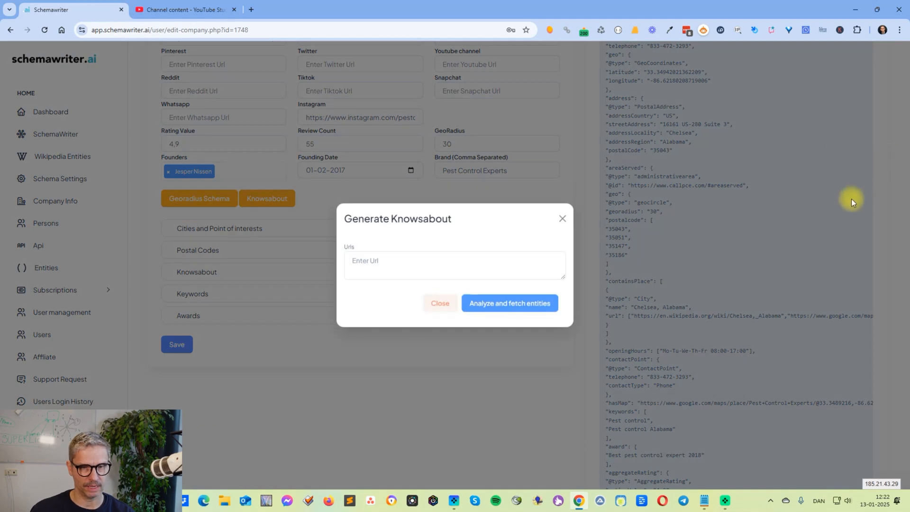
pyautogui.click(427, 262)
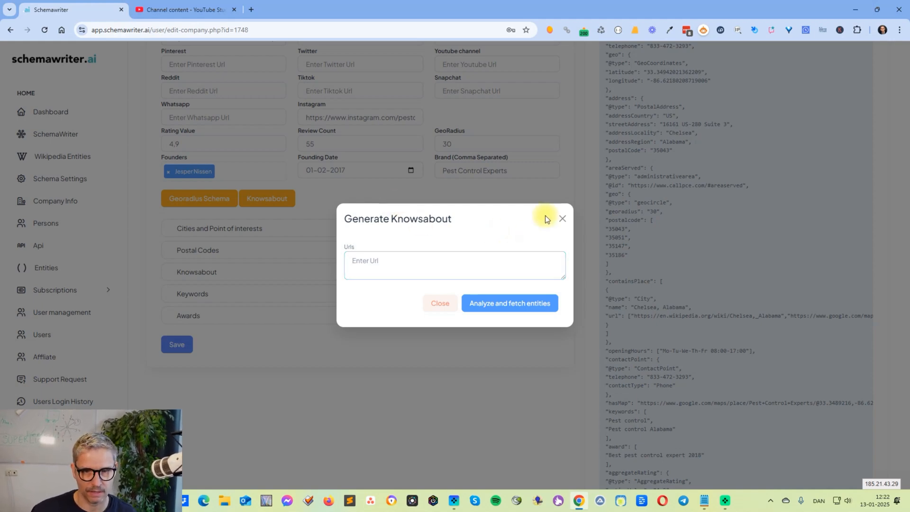
pyautogui.click(562, 218)
# Copy the company's contact page URL and open the site's homepage from it in a new browser tab, without the contact path
pyautogui.scroll(15, 530, 303)
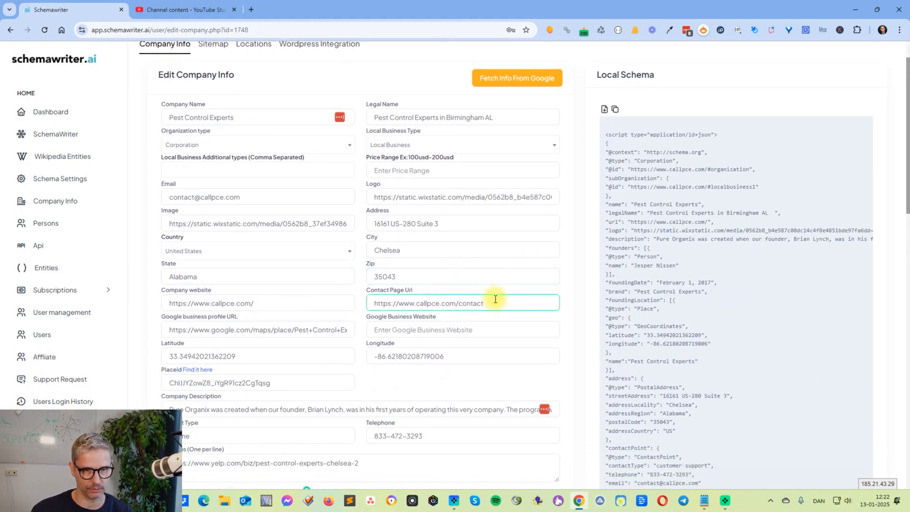
pyautogui.moveTo(492, 303); pyautogui.dragTo(345, 302)
pyautogui.hotkey('ctrl', 'c')
pyautogui.click(251, 9)
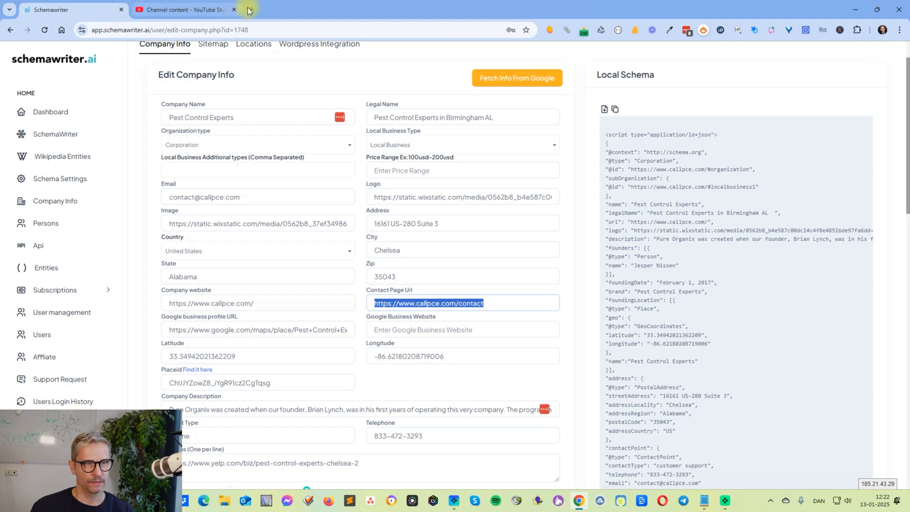
pyautogui.hotkey('ctrl', 'v')
pyautogui.press('BackSpace')
pyautogui.press('BackSpace')
pyautogui.press('BackSpace')
pyautogui.press('BackSpace')
pyautogui.press('BackSpace')
pyautogui.press('BackSpace')
pyautogui.press('BackSpace')
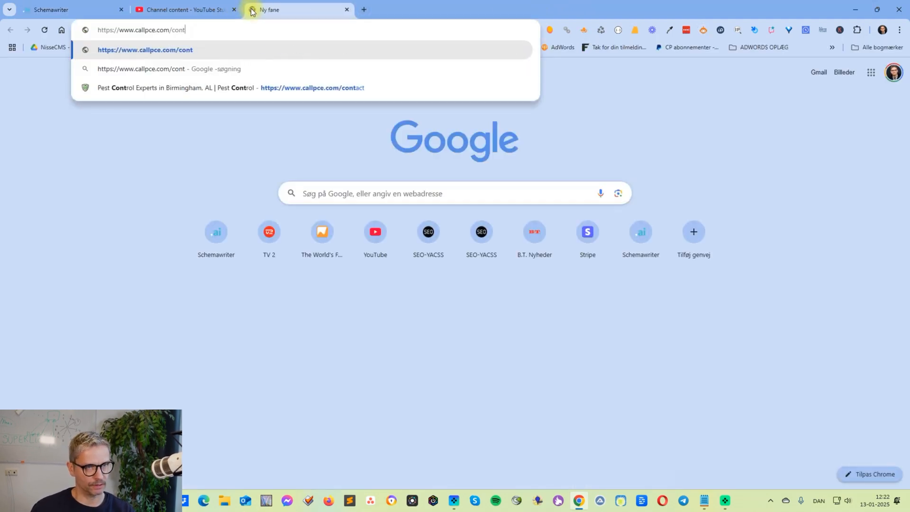
pyautogui.press('Return')
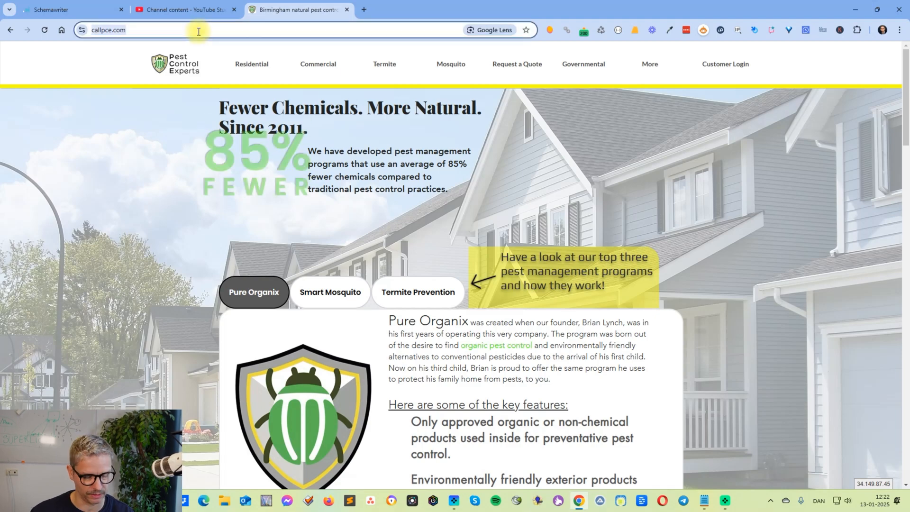
pyautogui.click(55, 11)
pyautogui.scroll(-12, 284, 315)
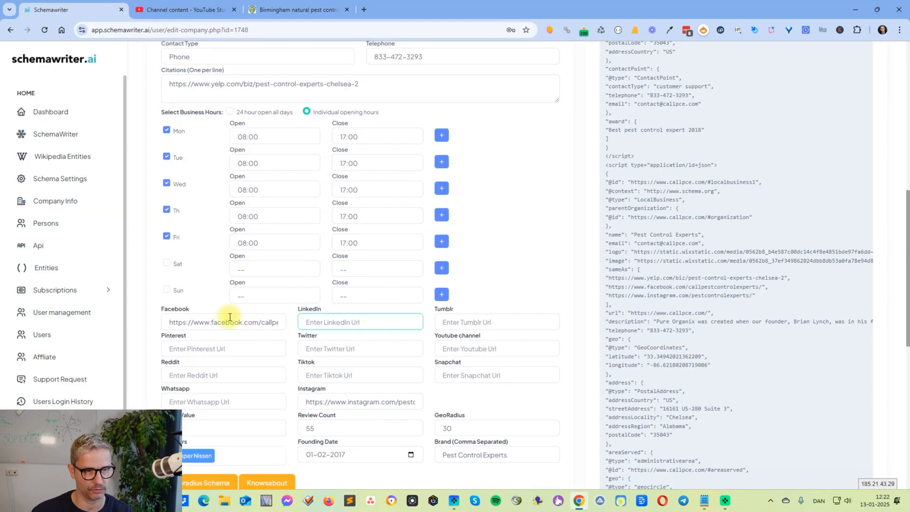
pyautogui.click(267, 294)
pyautogui.click(380, 256)
pyautogui.write('https://www.callpce.com/')
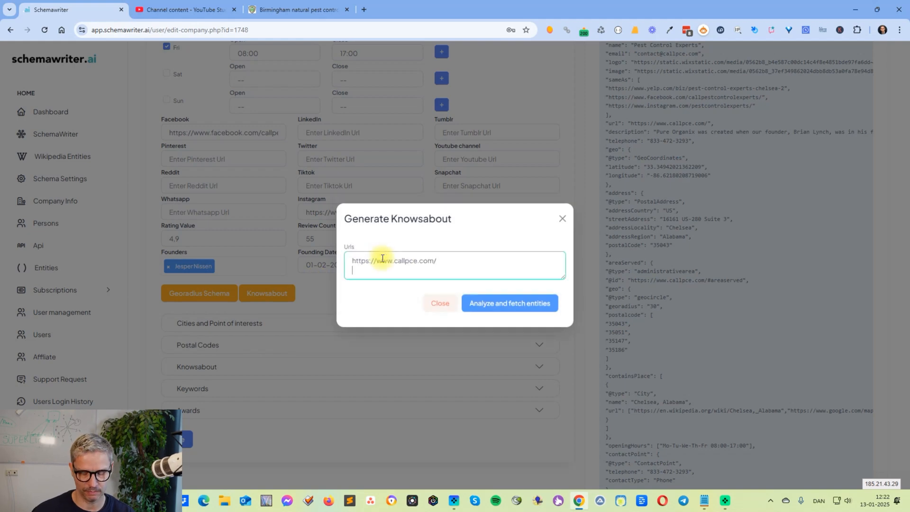
pyautogui.click(303, 9)
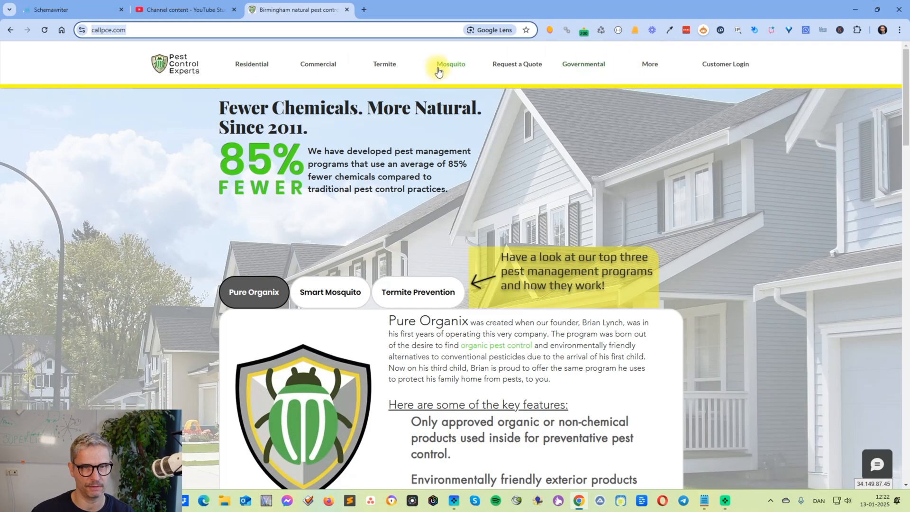
pyautogui.click(454, 65)
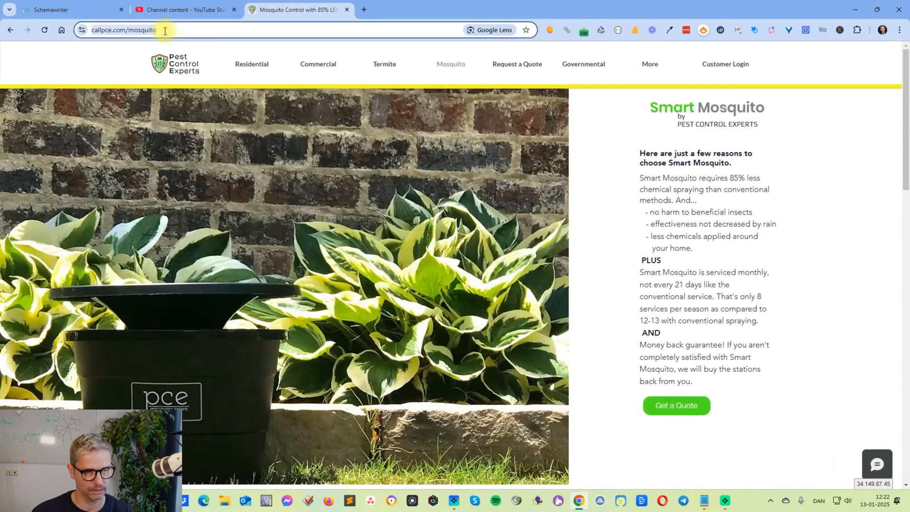
pyautogui.click(76, 10)
pyautogui.click(433, 261)
pyautogui.write('https://www.callpce.com/mosquito')
pyautogui.press('Return')
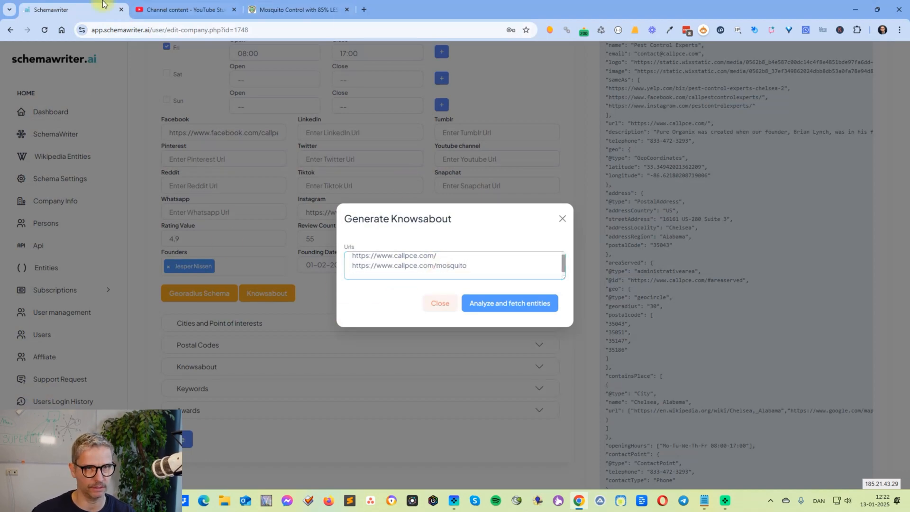
# Add the URL of the site's Termite page to the Knowsabout URLs and run the entity analysis
pyautogui.click(300, 11)
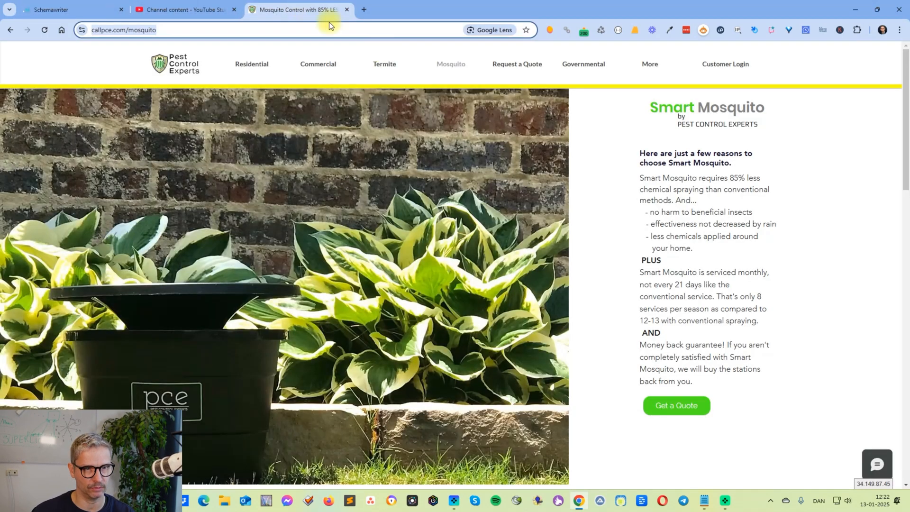
pyautogui.click(379, 62)
pyautogui.click(197, 31)
pyautogui.hotkey('ctrl', 'c')
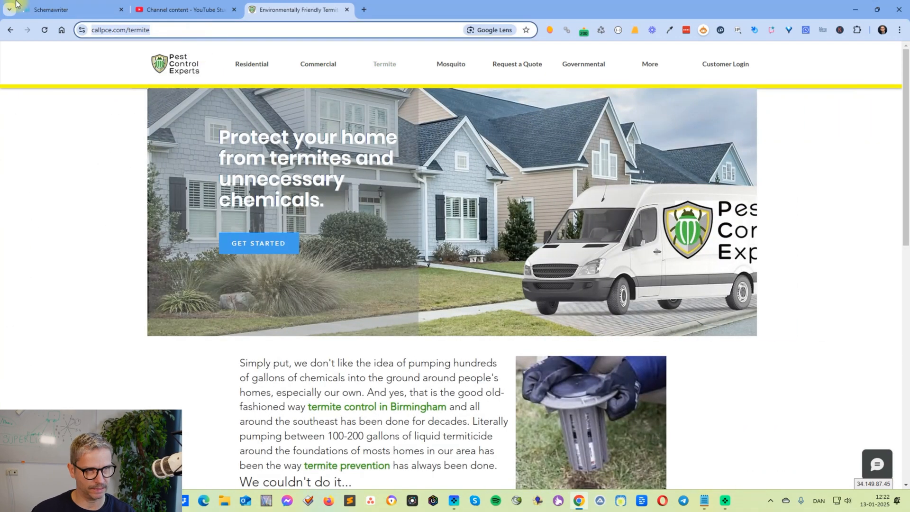
pyautogui.click(65, 10)
pyautogui.hotkey('ctrl', 'v')
pyautogui.click(527, 307)
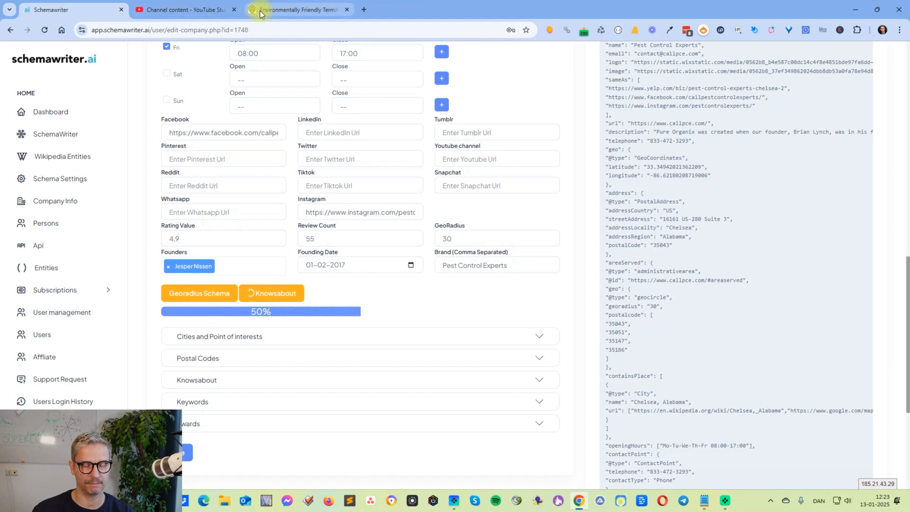
pyautogui.moveTo(259, 10)
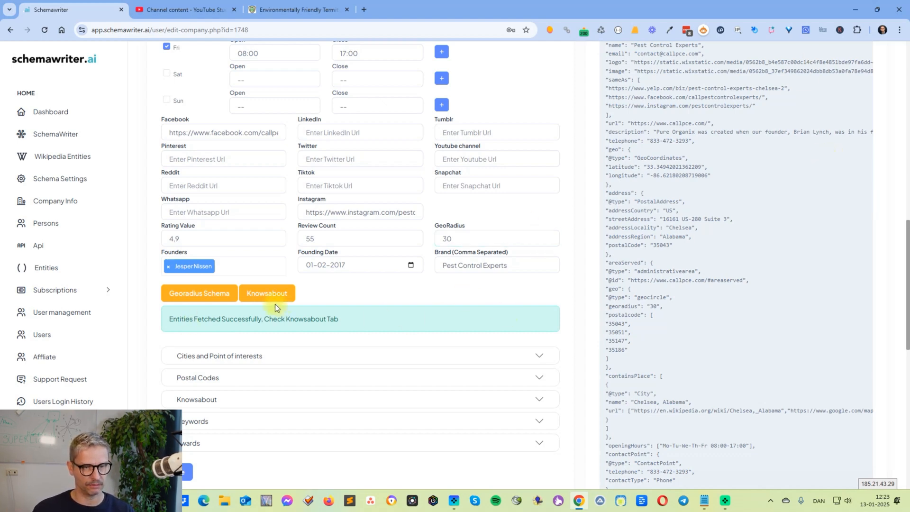
# Save the company info with the fetched entities
pyautogui.scroll(-4, 279, 308)
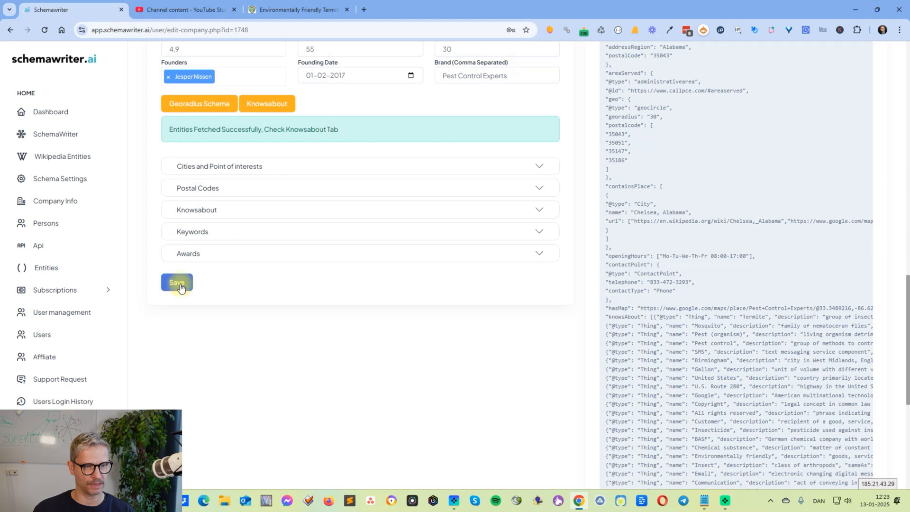
pyautogui.click(181, 287)
pyautogui.click(455, 279)
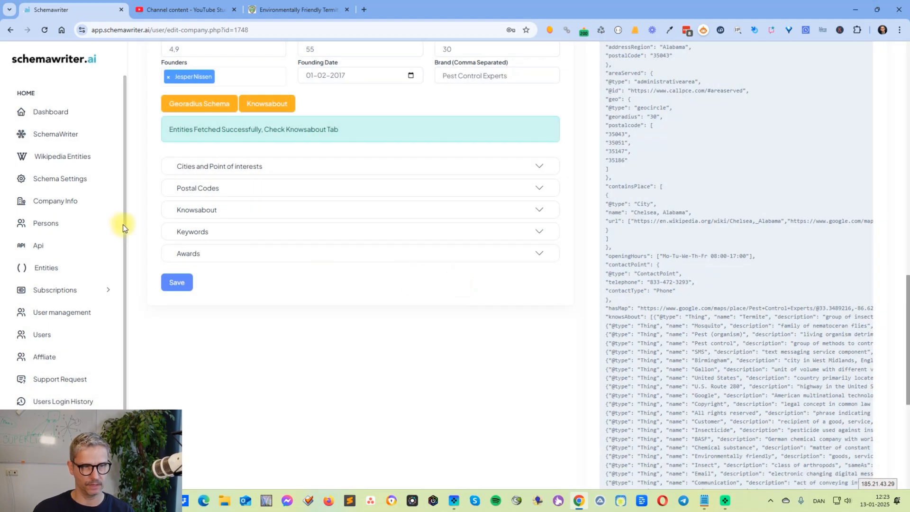
# Examine the fetched Knowsabout entities and the corresponding knowsAbout section in the Local Schema code
pyautogui.click(528, 210)
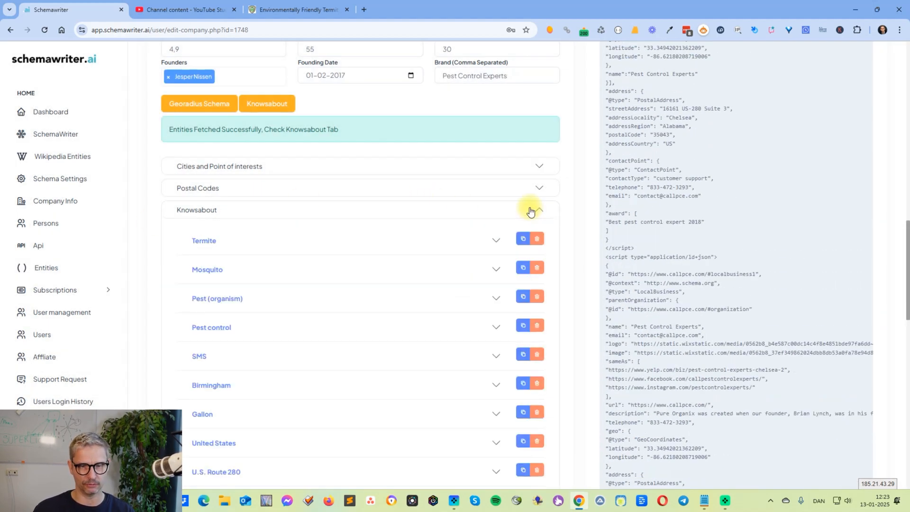
pyautogui.click(531, 210)
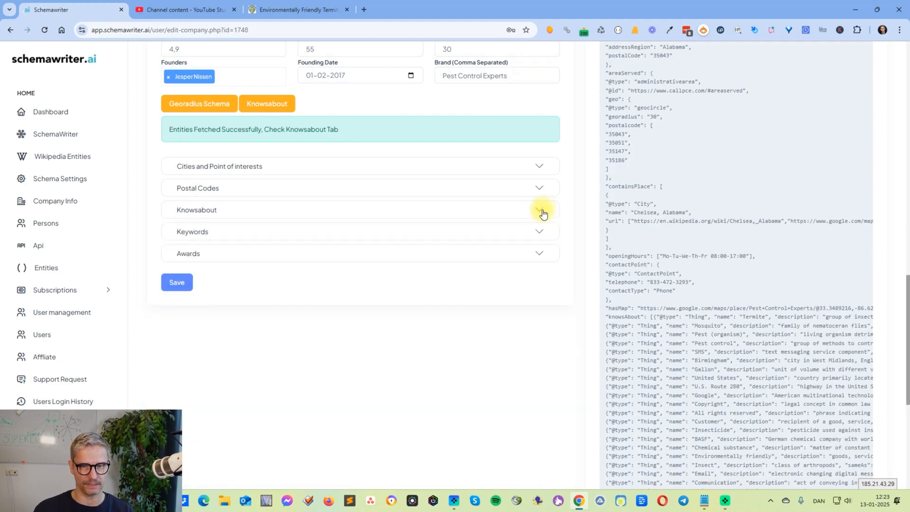
pyautogui.click(257, 212)
pyautogui.scroll(-6, 419, 346)
pyautogui.scroll(5, 419, 345)
pyautogui.scroll(2, 420, 346)
pyautogui.click(539, 257)
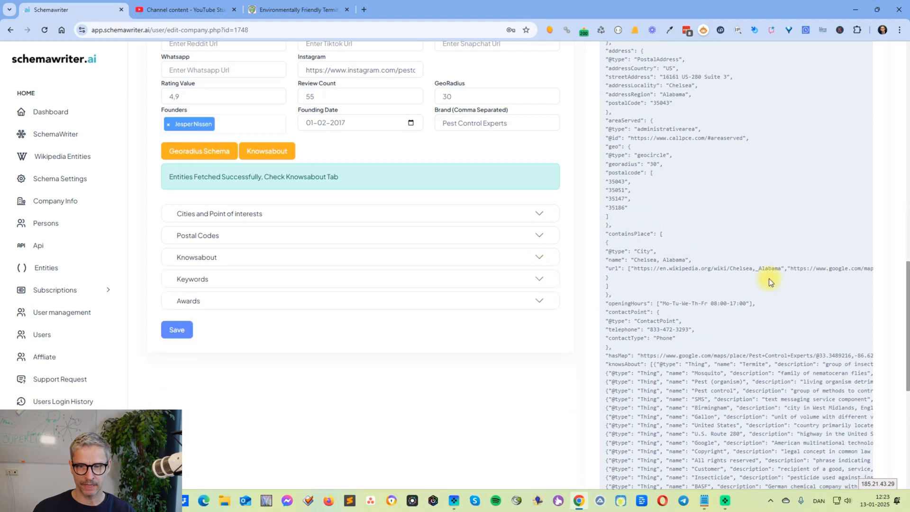
pyautogui.scroll(-6, 832, 234)
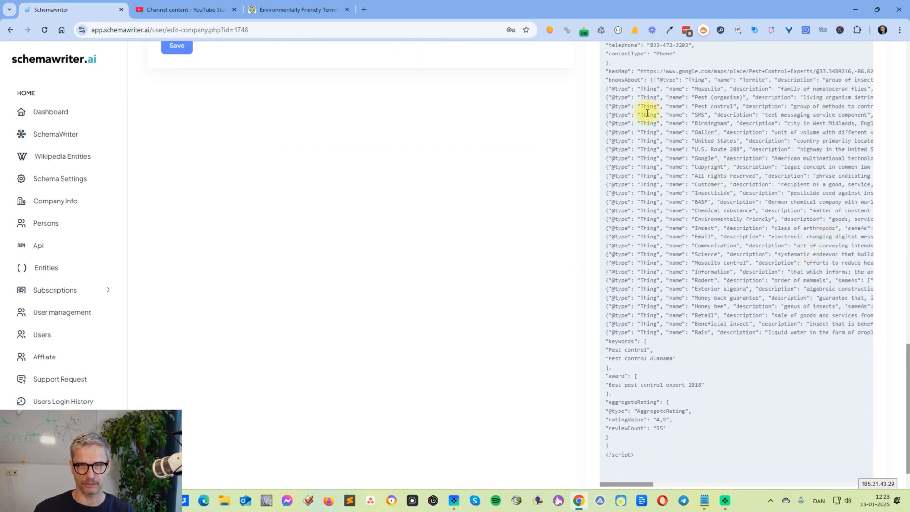
pyautogui.moveTo(609, 77); pyautogui.dragTo(744, 325)
pyautogui.click(774, 325)
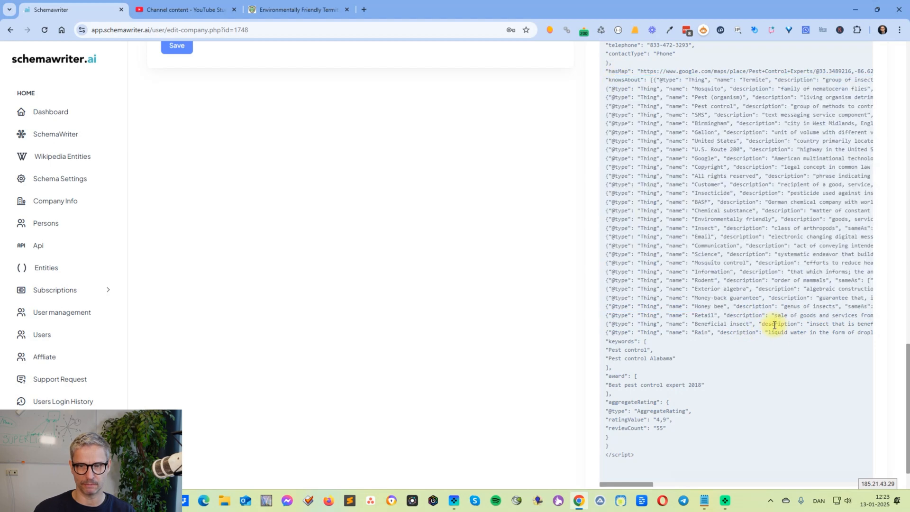
pyautogui.scroll(6, 396, 320)
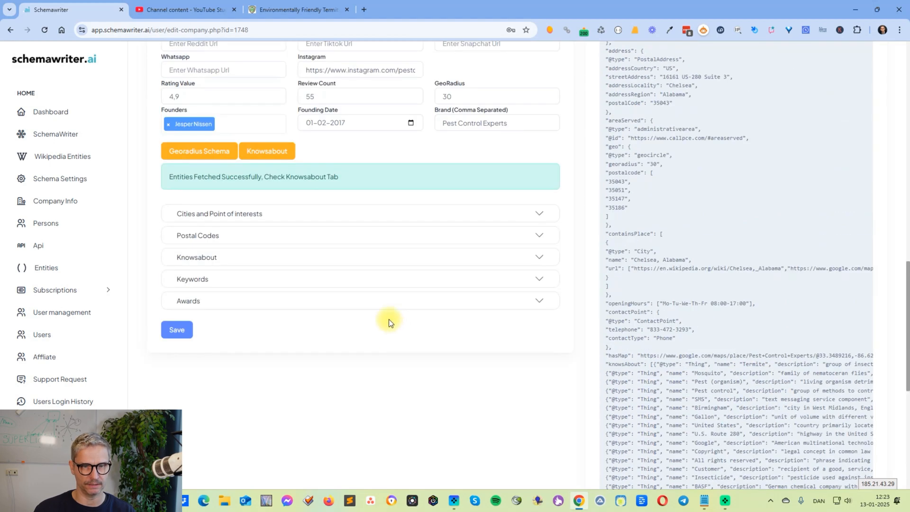
# Expand the Knowsabout list, review its entities and remove the Email entity
pyautogui.click(538, 257)
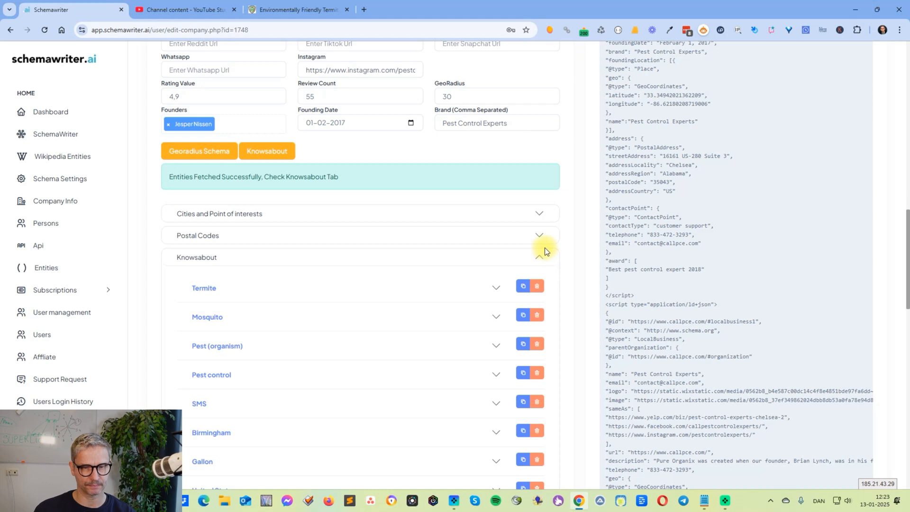
pyautogui.scroll(-2, 545, 248)
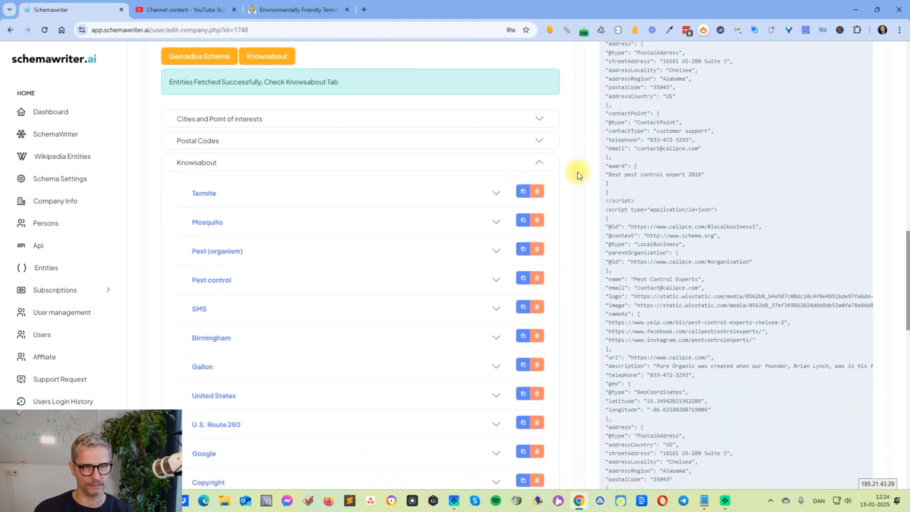
pyautogui.scroll(-1, 578, 180)
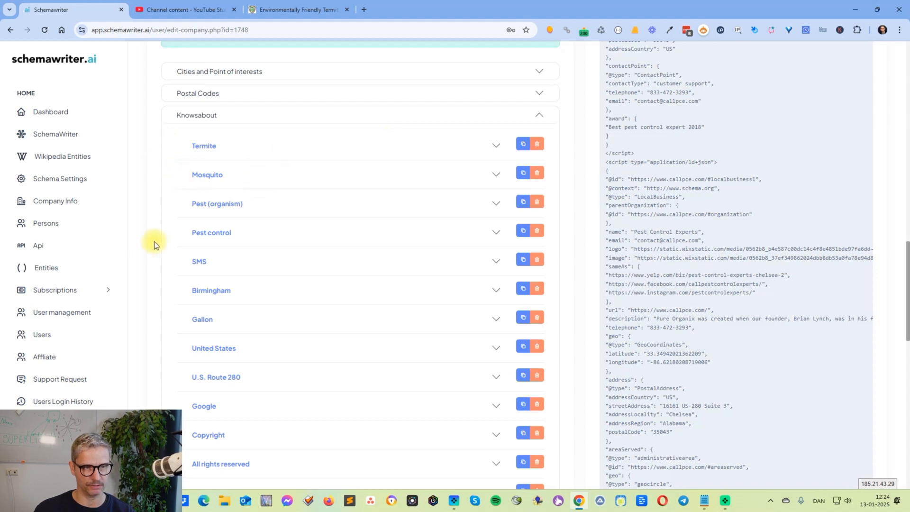
pyautogui.click(389, 232)
pyautogui.click(261, 241)
pyautogui.scroll(-4, 239, 267)
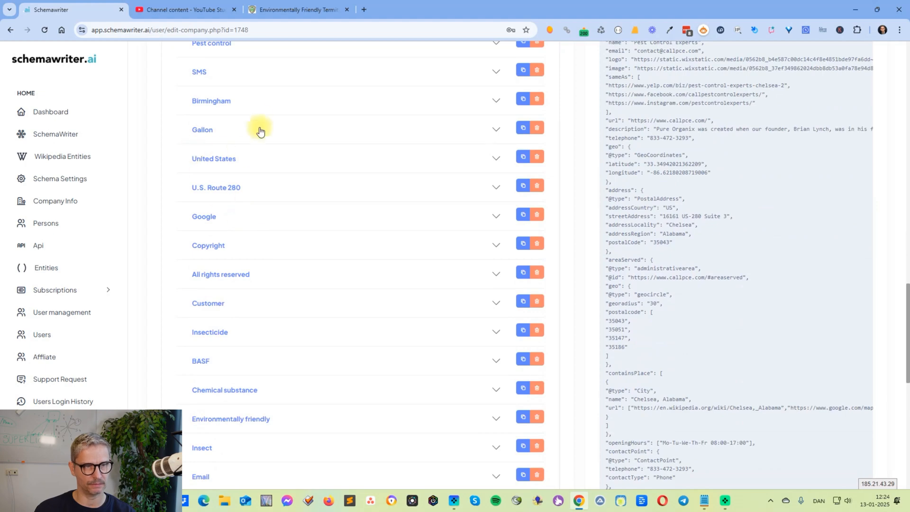
pyautogui.scroll(-10, 332, 247)
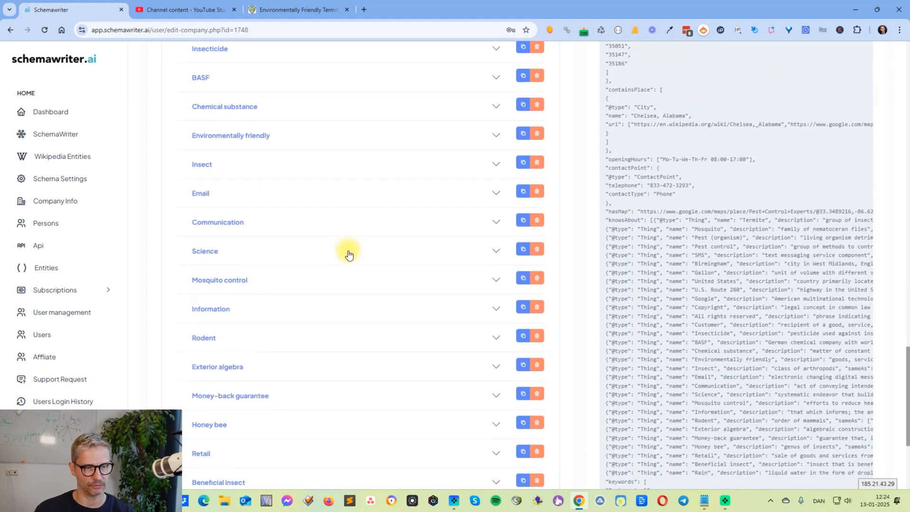
pyautogui.scroll(3, 551, 391)
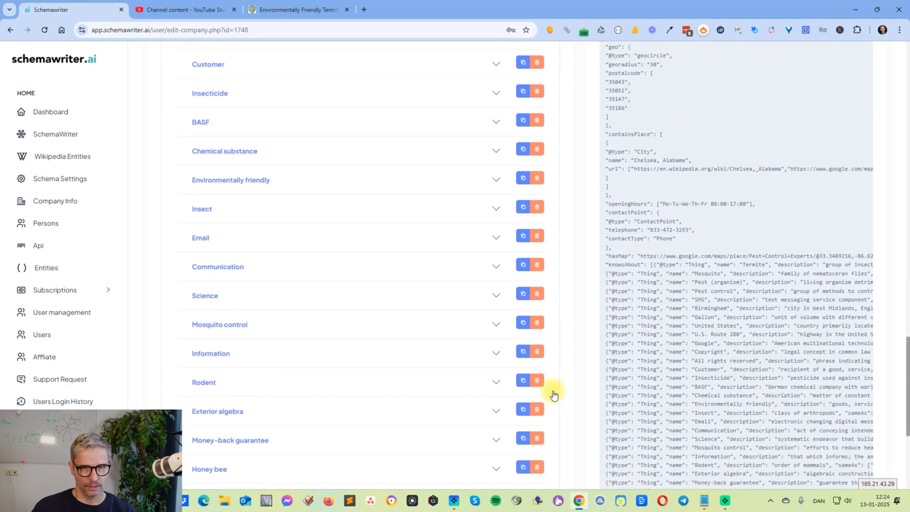
pyautogui.scroll(-1, 553, 388)
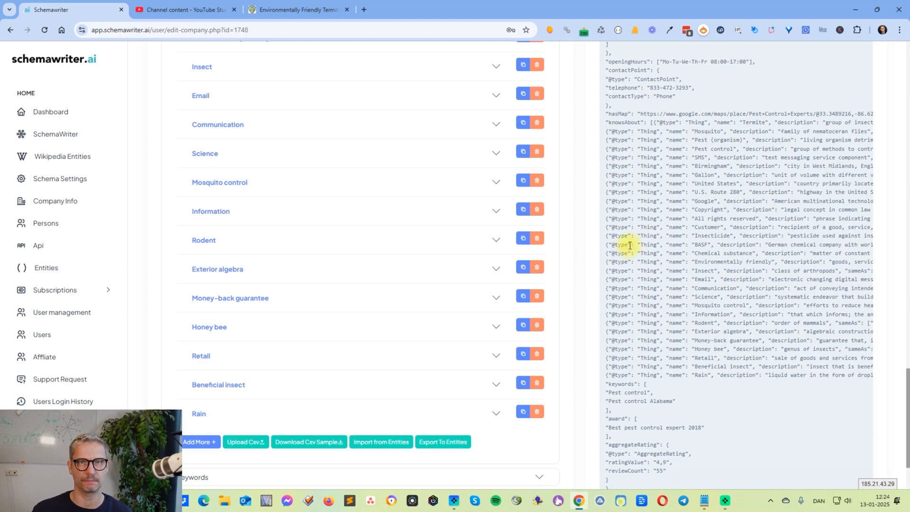
pyautogui.scroll(2, 862, 356)
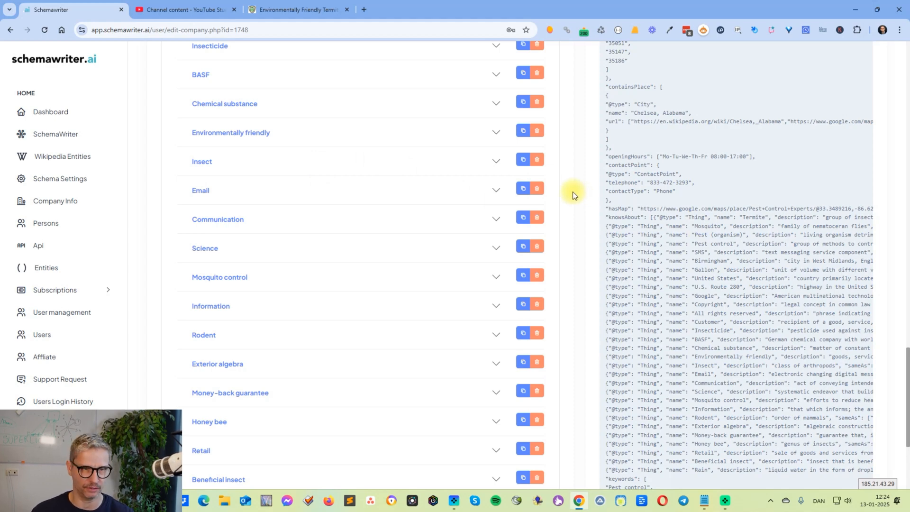
pyautogui.click(535, 189)
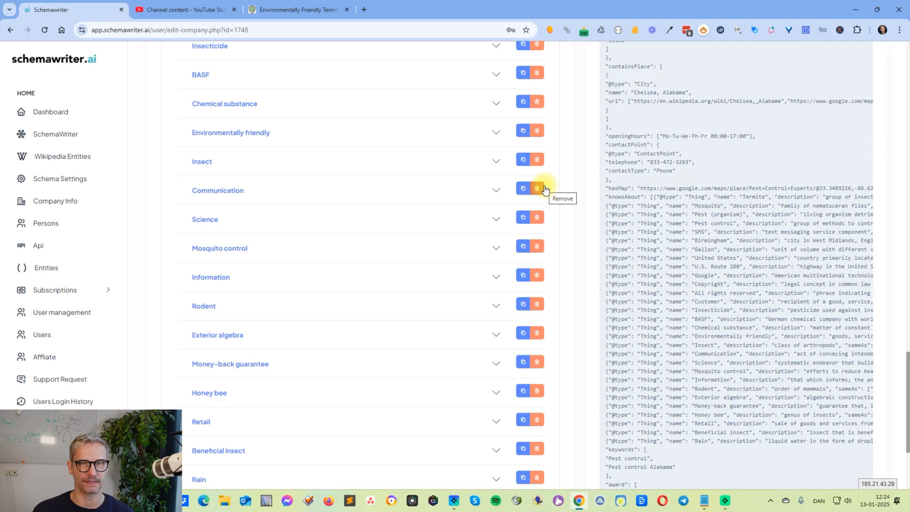
# Check the Communication entity and remove the Communication and Information entities from the Knowsabout list
pyautogui.click(496, 190)
pyautogui.click(496, 190)
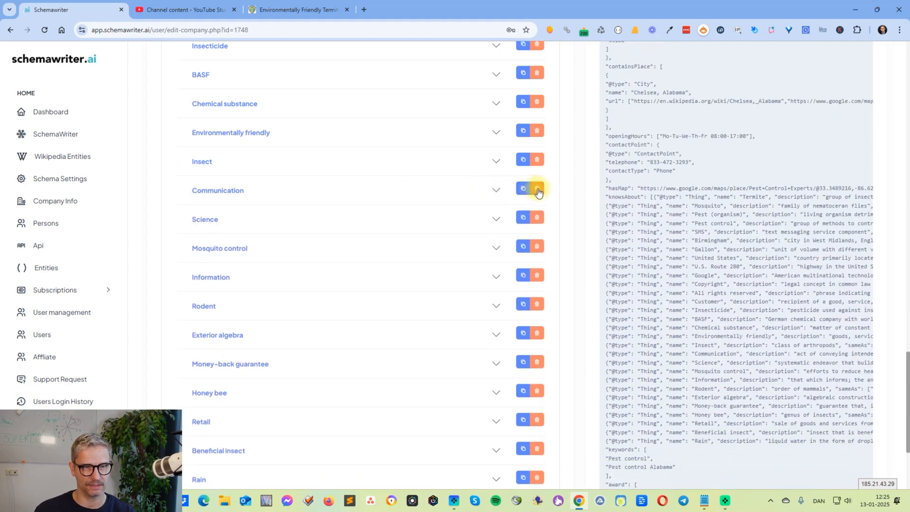
pyautogui.click(537, 190)
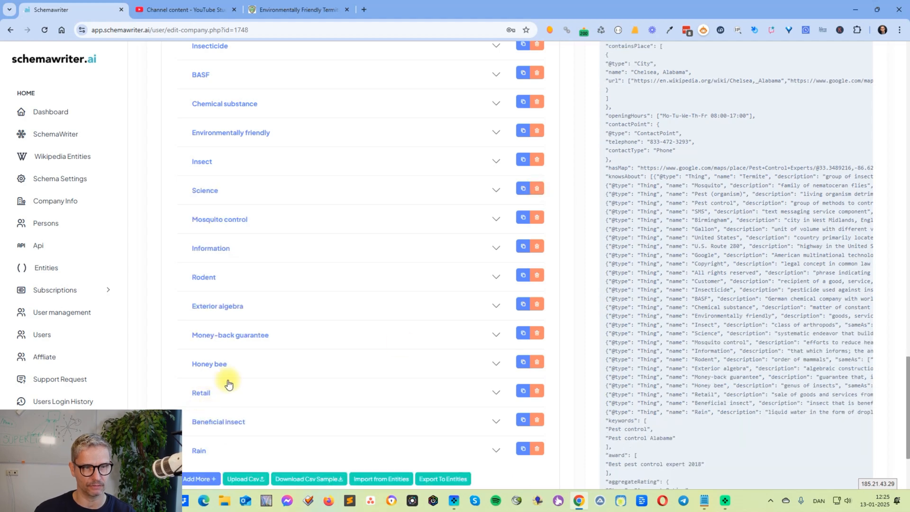
pyautogui.click(539, 248)
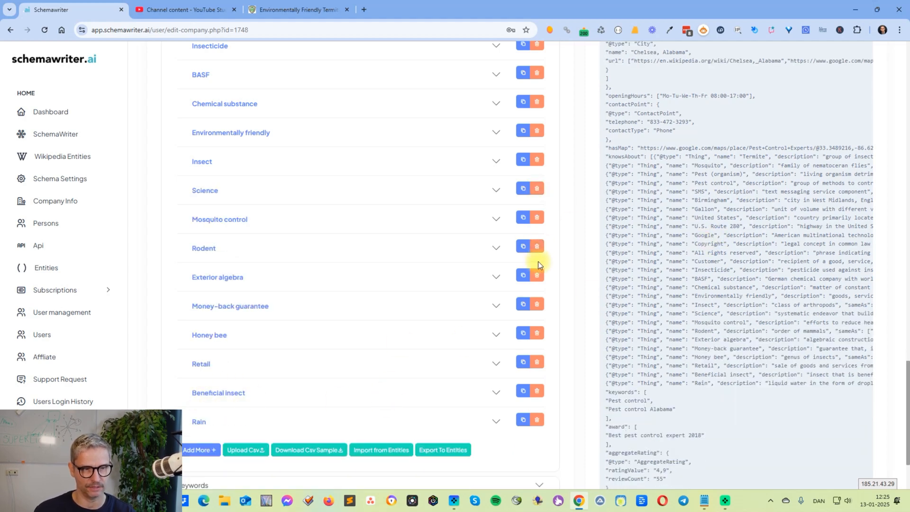
# Check the Exterior algebra entity's details, and remove the Exterior algebra and Retail entities from the Knowsabout list
pyautogui.click(457, 278)
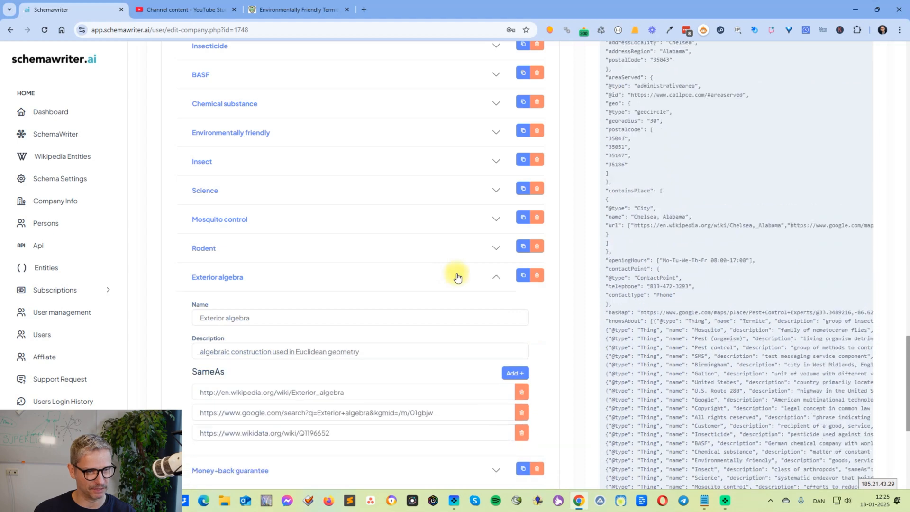
pyautogui.click(457, 277)
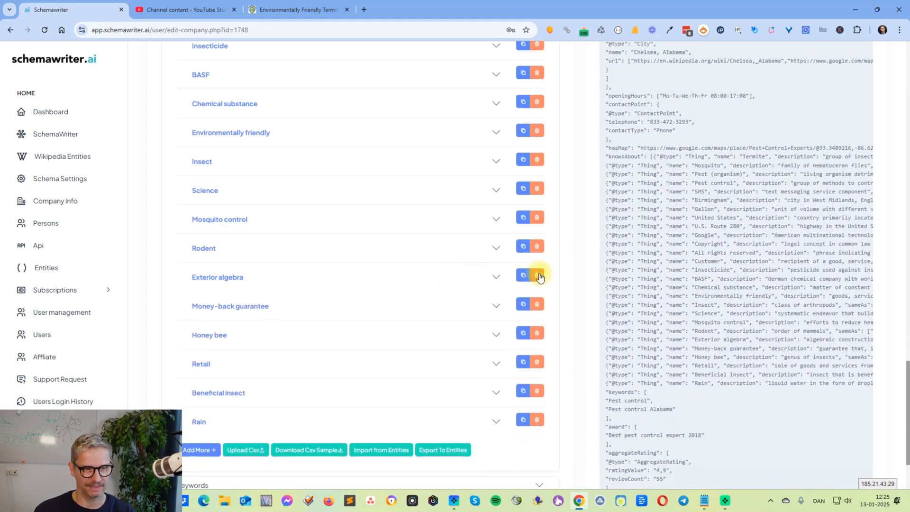
pyautogui.click(537, 276)
pyautogui.click(539, 334)
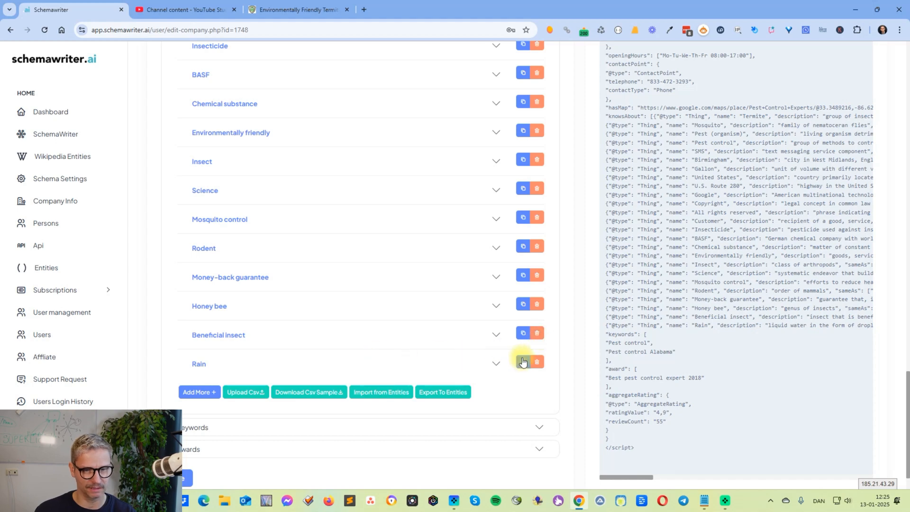
# Remove the Google, Copyright, All rights reserved and Customer entities from the Knowsabout list
pyautogui.scroll(2, 521, 359)
pyautogui.scroll(5, 521, 359)
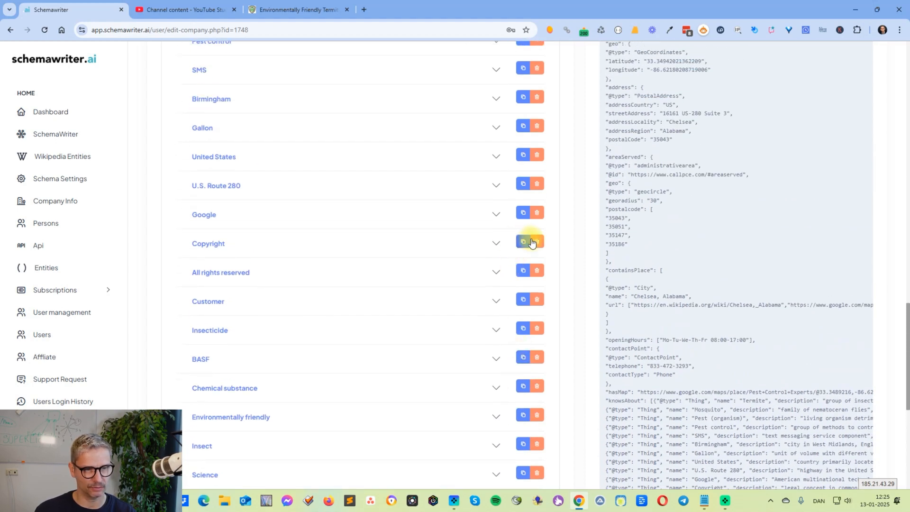
pyautogui.click(543, 219)
pyautogui.click(542, 216)
pyautogui.click(542, 216)
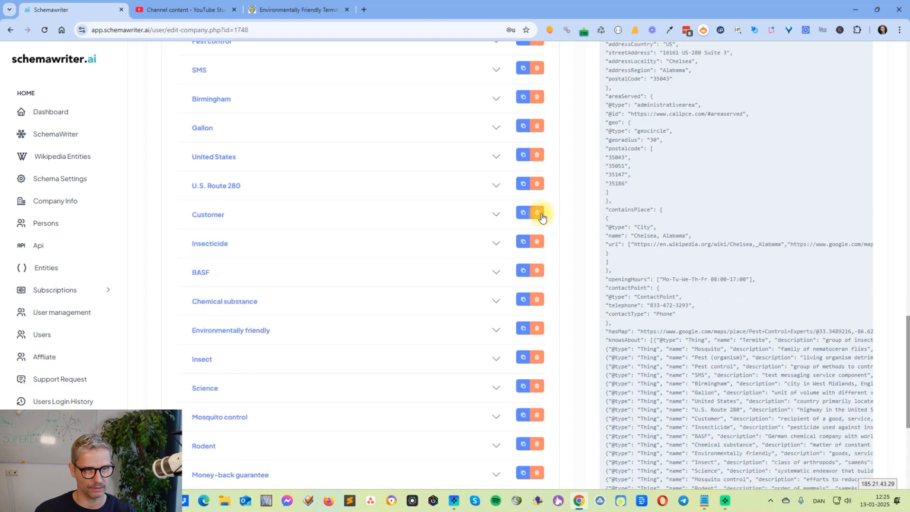
pyautogui.click(541, 213)
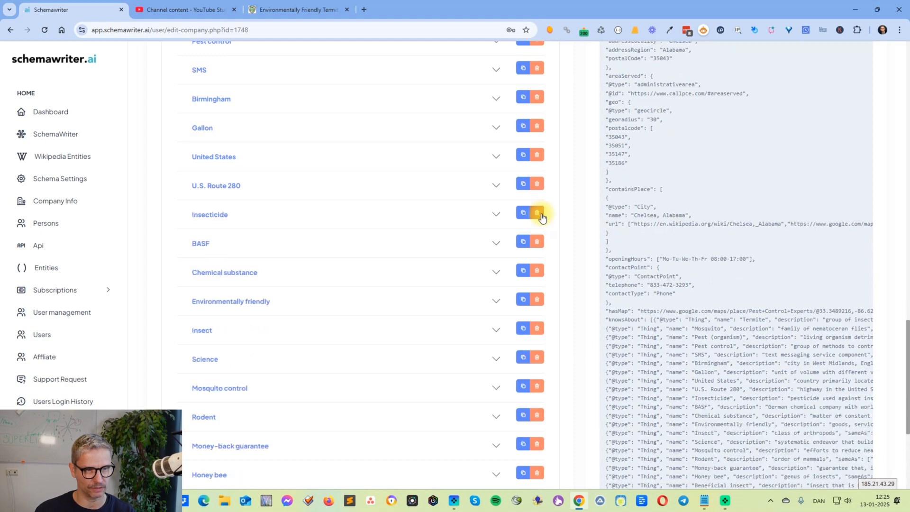
# Check the BASF and SMS entities' details, and remove the SMS entity from the Knowsabout list
pyautogui.click(494, 244)
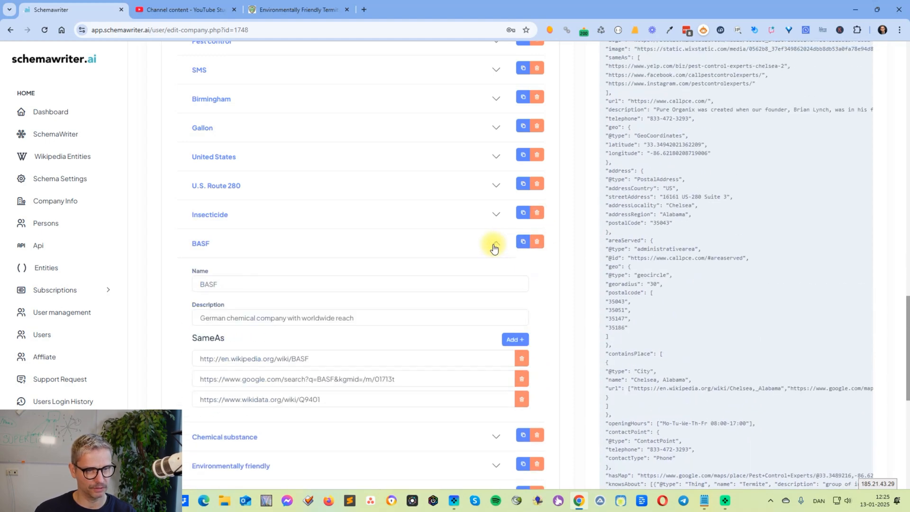
pyautogui.click(494, 245)
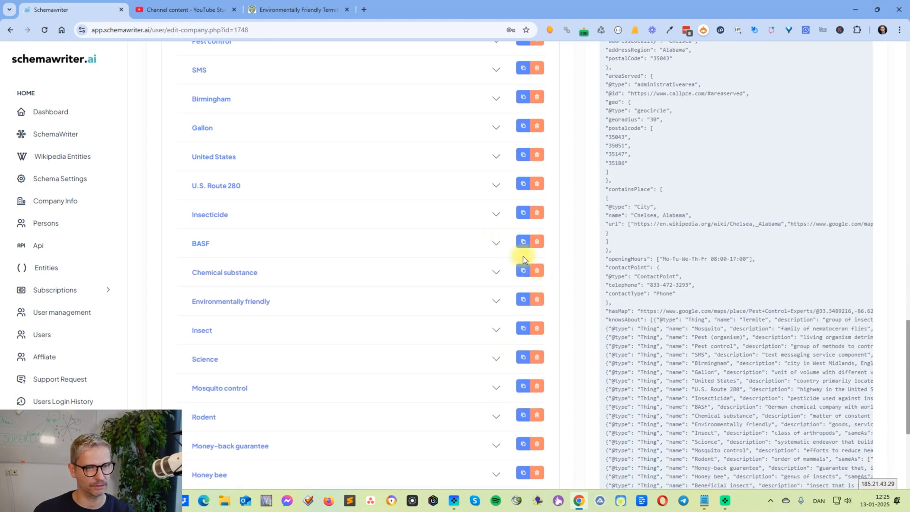
pyautogui.scroll(4, 519, 252)
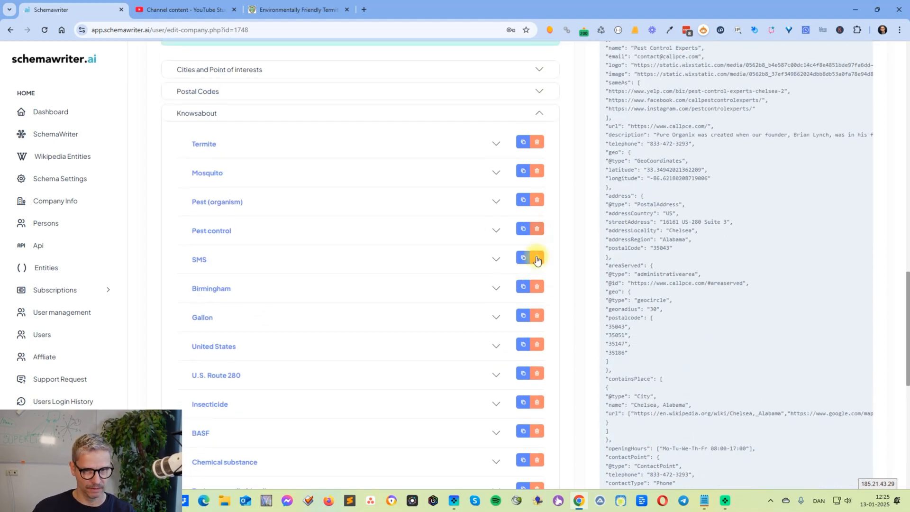
pyautogui.click(475, 262)
pyautogui.click(475, 262)
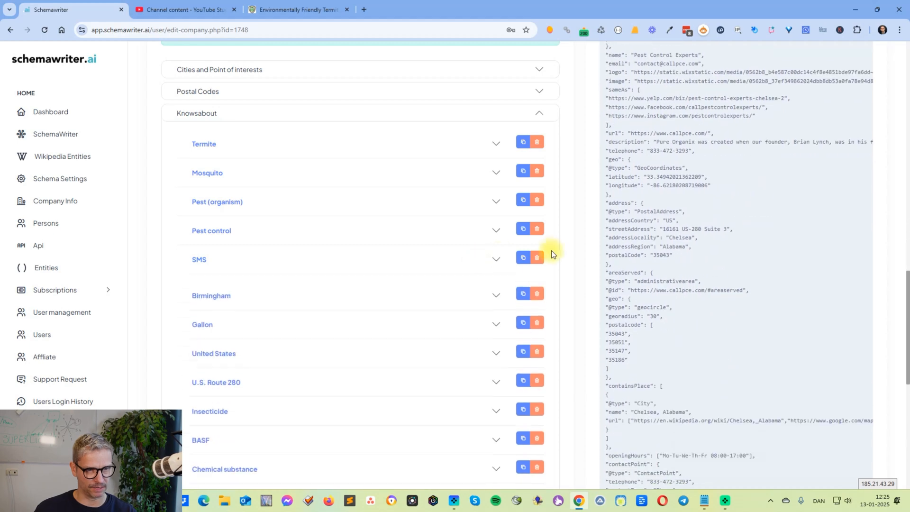
pyautogui.click(537, 258)
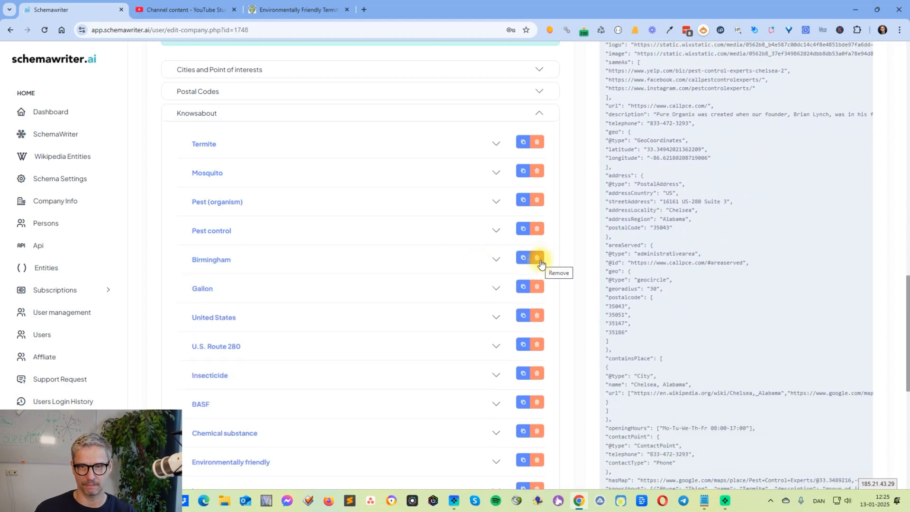
# Examine the Birmingham entity's name, description and SameAs links, along with the knowsAbout section in the schema code
pyautogui.click(455, 260)
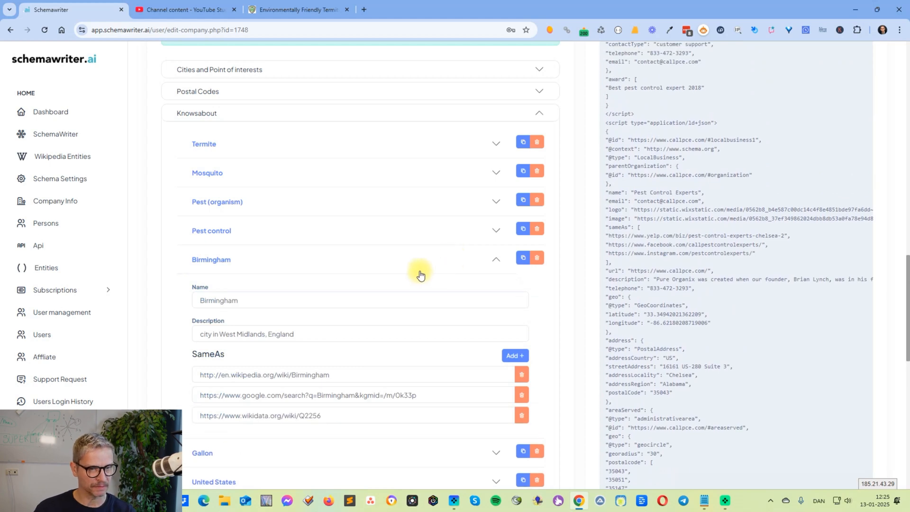
pyautogui.click(487, 259)
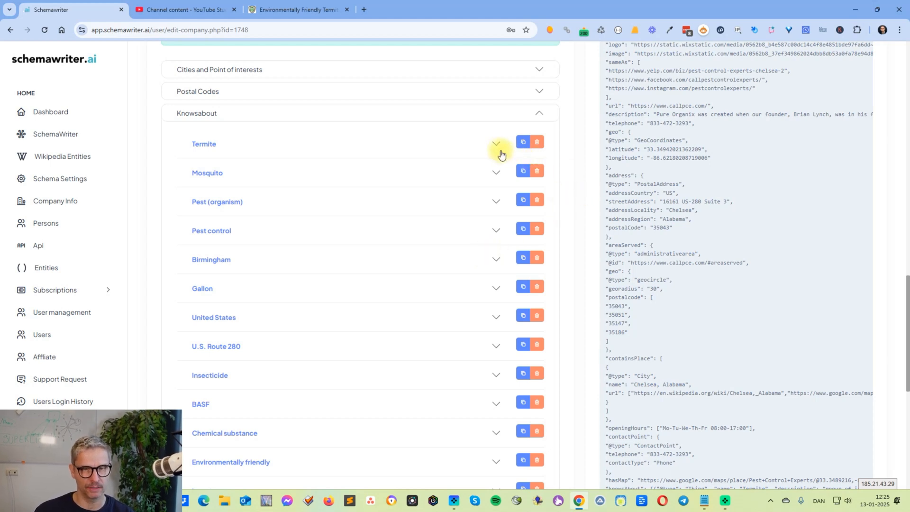
pyautogui.click(495, 261)
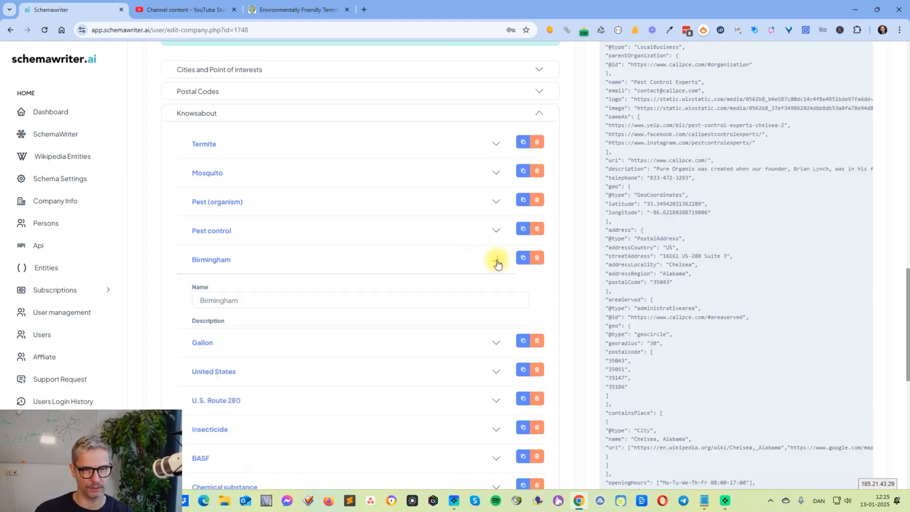
pyautogui.click(240, 299)
pyautogui.moveTo(239, 300); pyautogui.dragTo(187, 300)
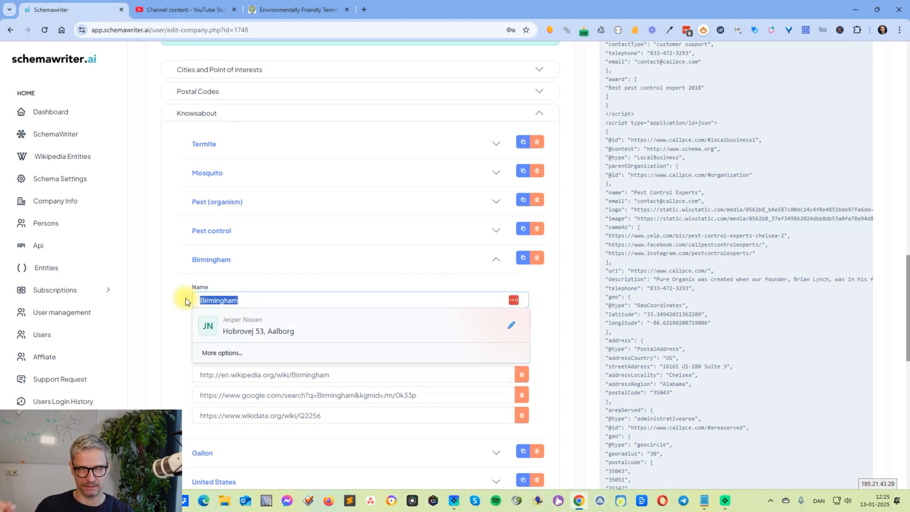
pyautogui.click(291, 268)
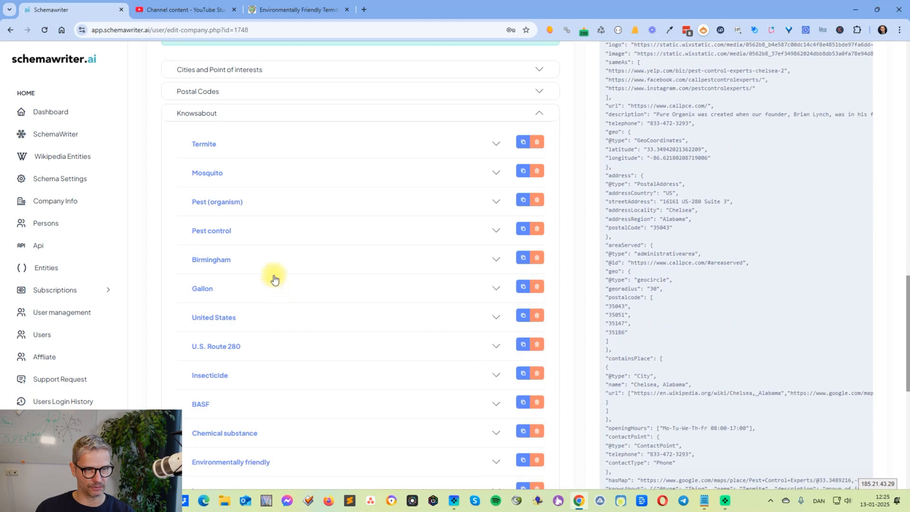
pyautogui.click(268, 272)
pyautogui.tripleClick(301, 332)
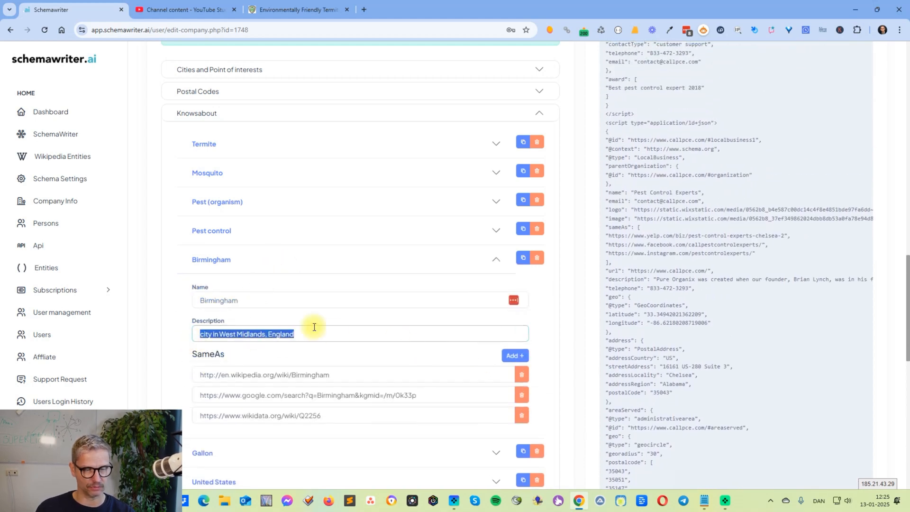
pyautogui.click(337, 375)
pyautogui.moveTo(338, 375); pyautogui.dragTo(147, 377)
pyautogui.click(430, 395)
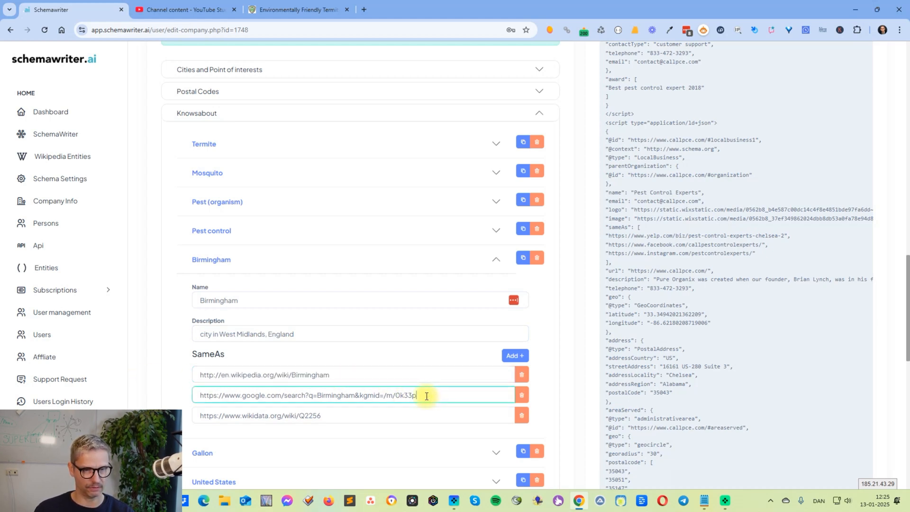
pyautogui.moveTo(433, 396); pyautogui.dragTo(193, 397)
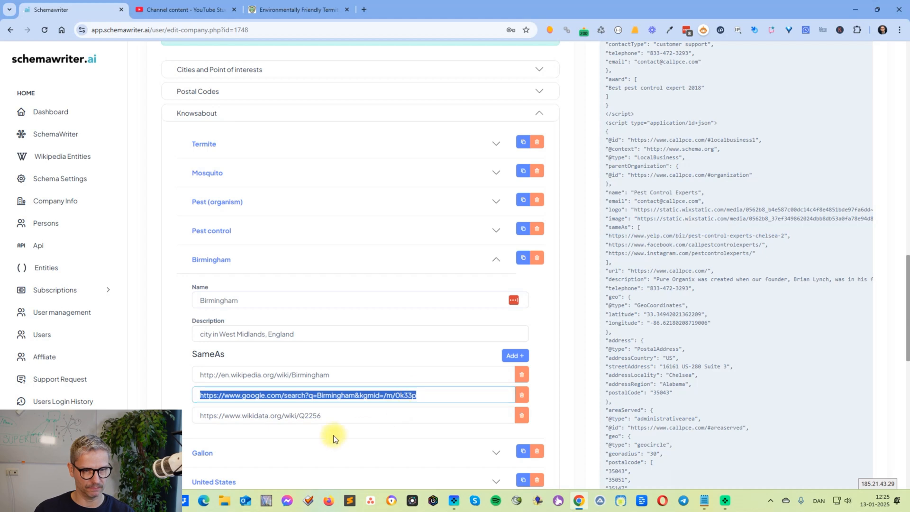
pyautogui.moveTo(331, 417); pyautogui.dragTo(187, 424)
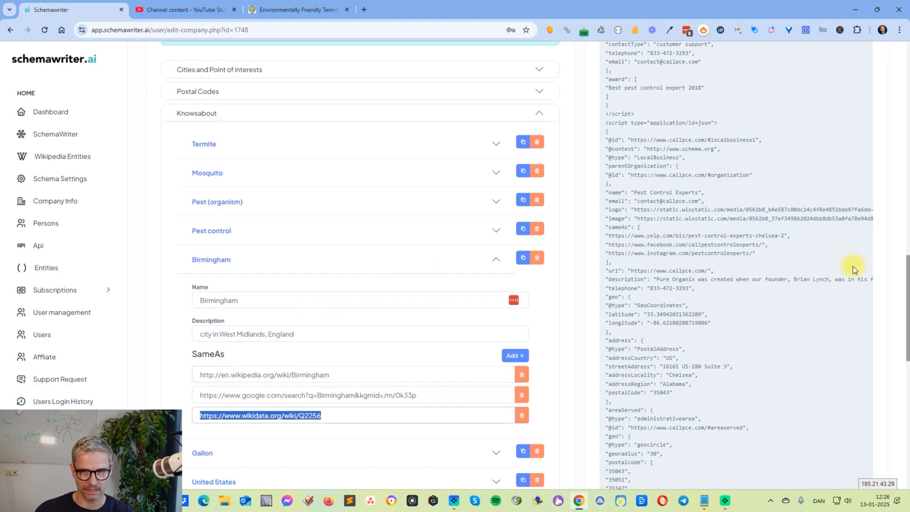
pyautogui.scroll(-7, 797, 334)
pyautogui.scroll(-3, 797, 334)
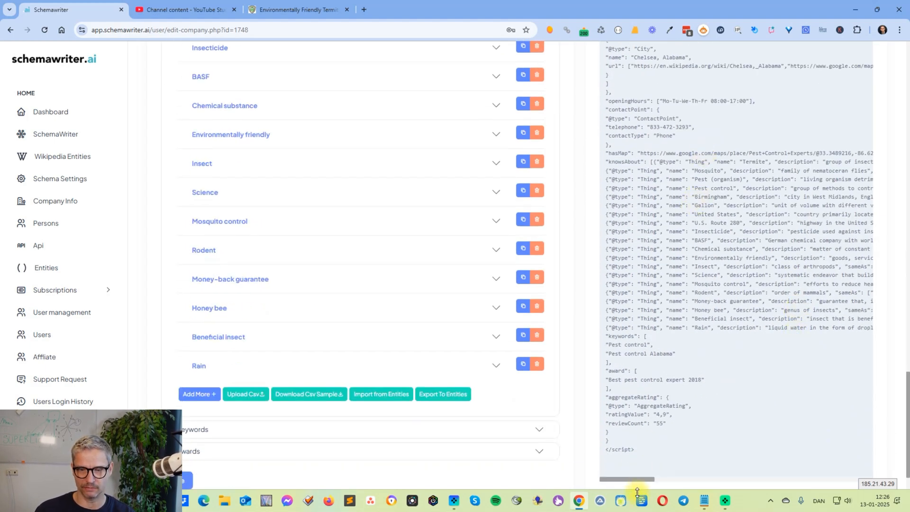
pyautogui.moveTo(633, 479); pyautogui.dragTo(544, 479)
pyautogui.scroll(8, 260, 304)
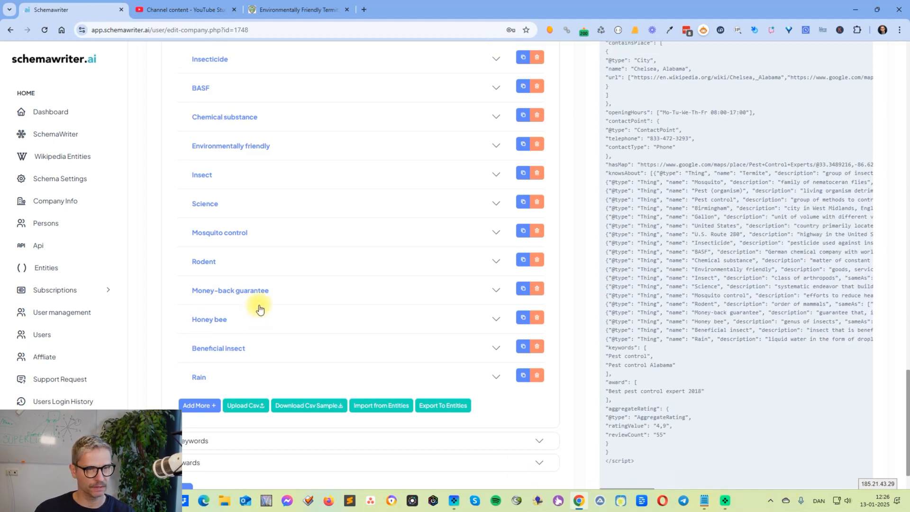
# Compare the Birmingham entity's name, description and Wikipedia link, and remove the Birmingham entity from the Knowsabout list
pyautogui.click(497, 197)
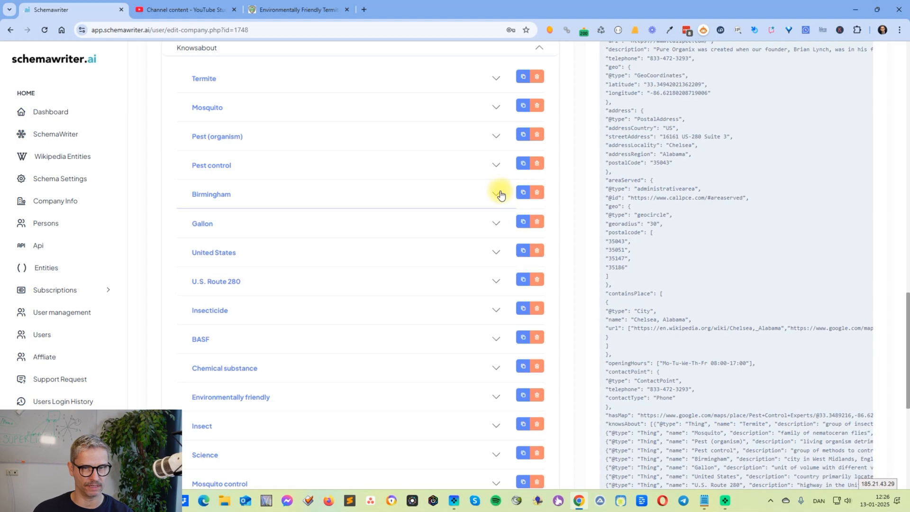
pyautogui.click(499, 193)
pyautogui.click(230, 235)
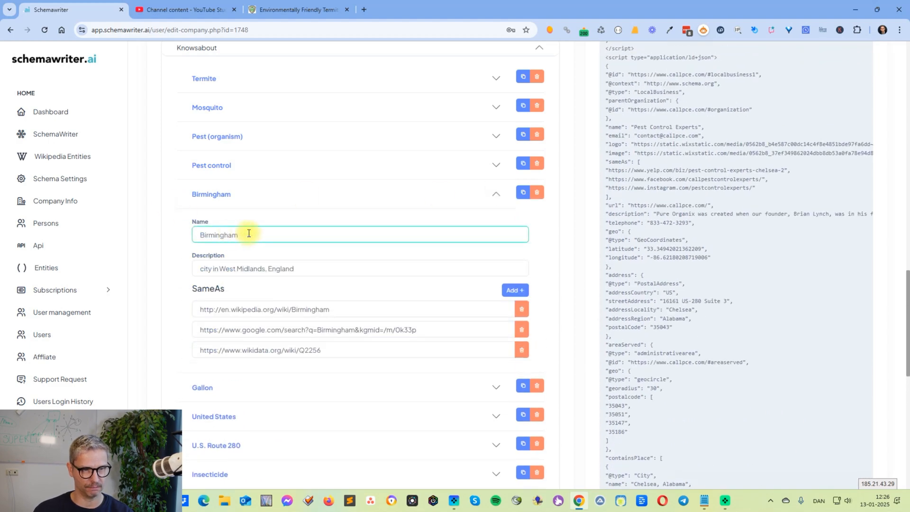
pyautogui.click(233, 269)
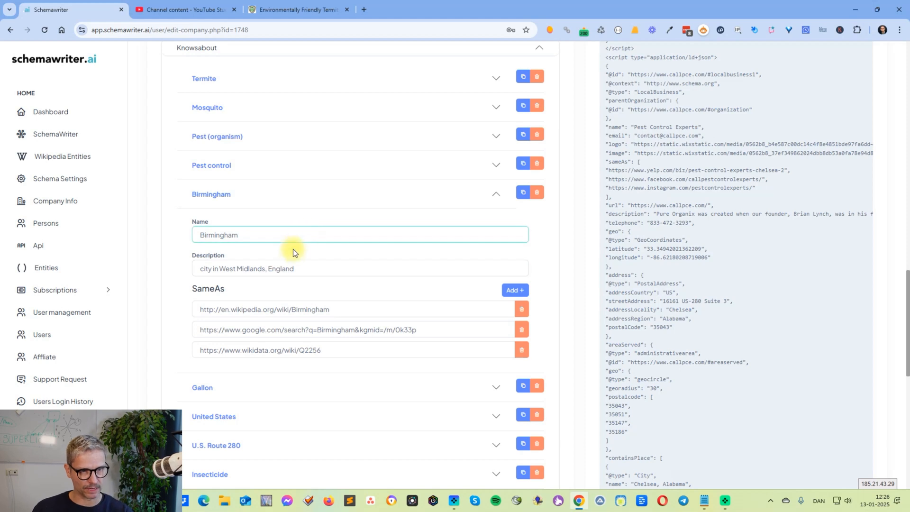
pyautogui.click(338, 311)
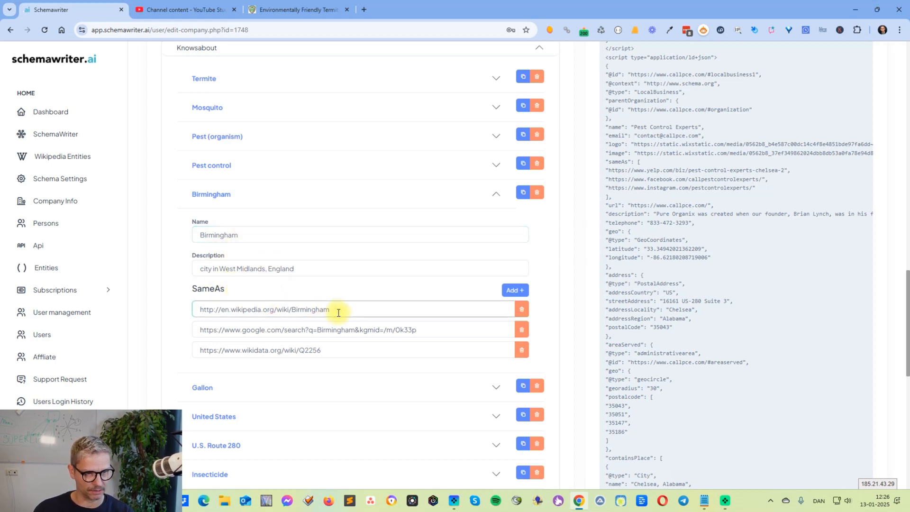
pyautogui.moveTo(338, 312); pyautogui.dragTo(269, 311)
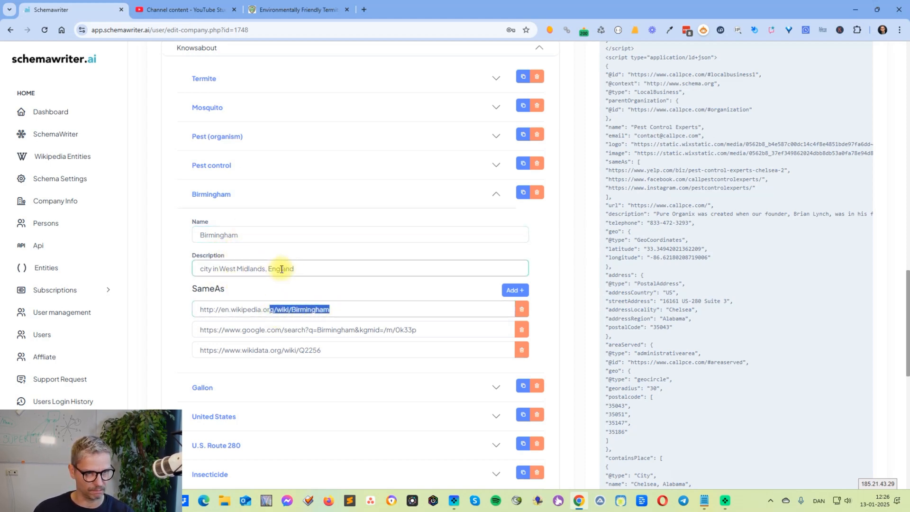
pyautogui.click(376, 192)
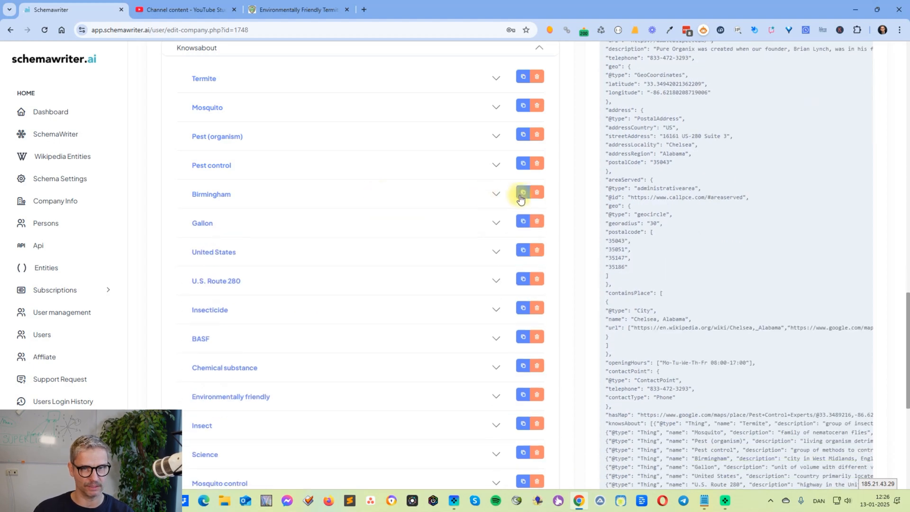
pyautogui.click(536, 193)
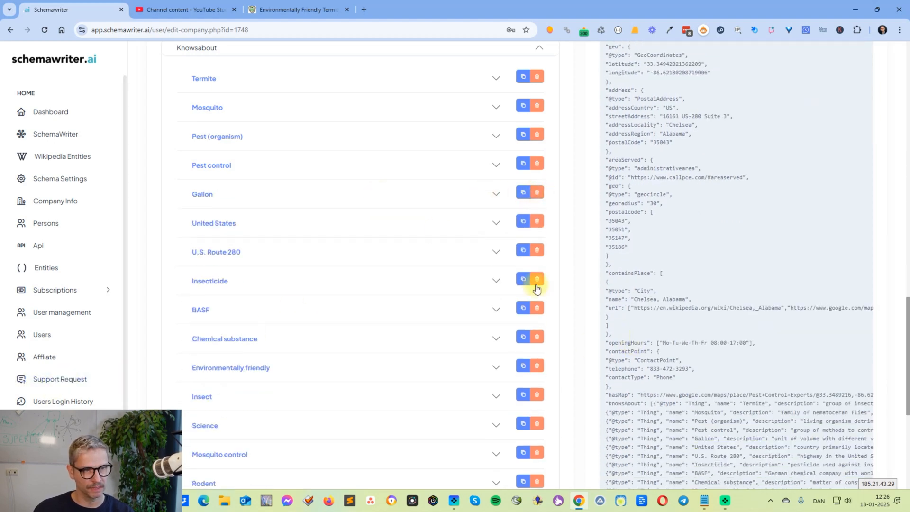
# Look over the remaining Knowsabout entities and expand the Termite entity to view its description and SameAs links
pyautogui.scroll(-6, 482, 301)
pyautogui.scroll(6, 484, 306)
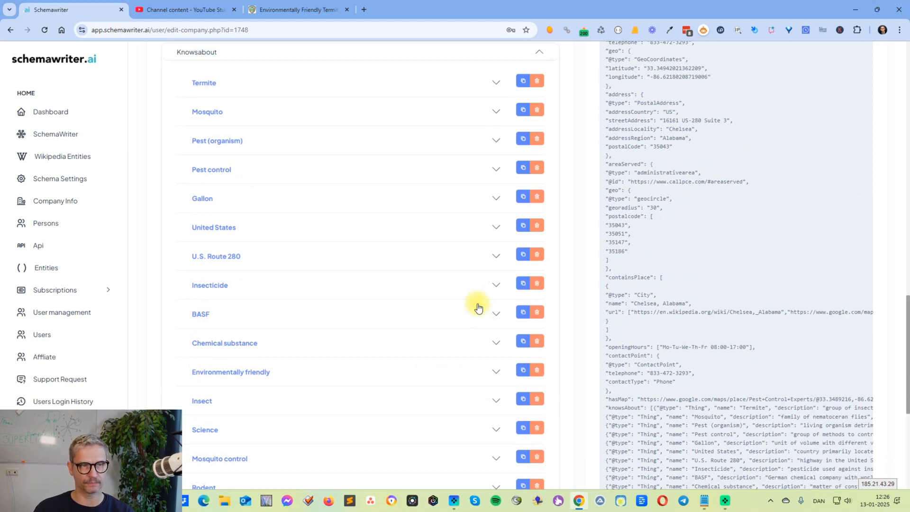
pyautogui.click(496, 83)
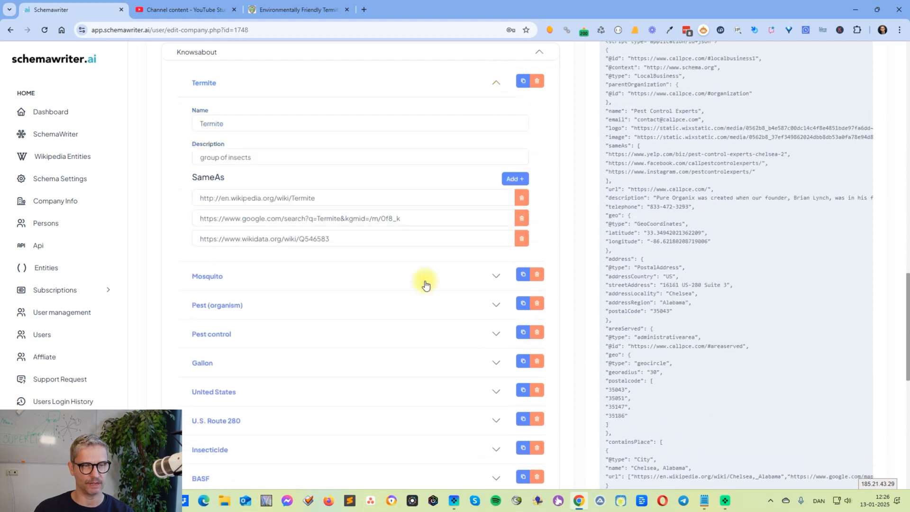
pyautogui.scroll(1, 419, 294)
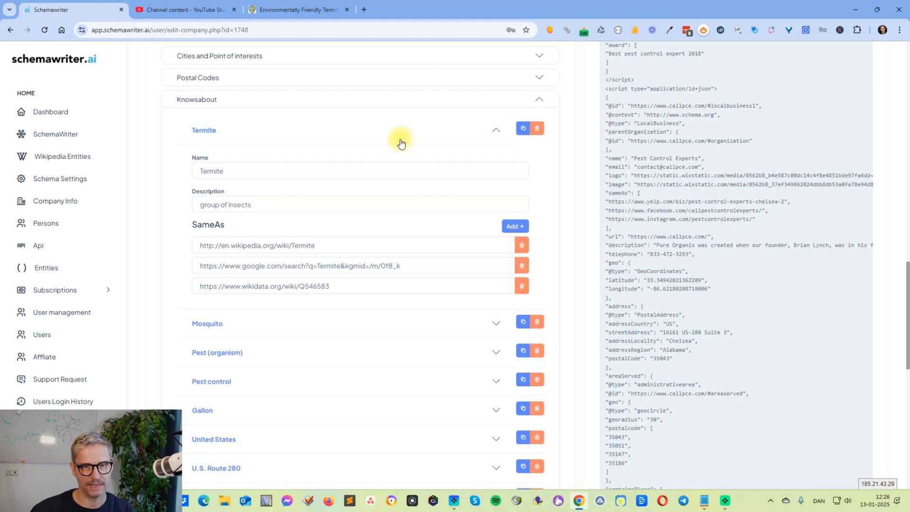
# Duplicate the Termite entity in the Knowsabout list and rename the copy as "Termite inspection"
pyautogui.click(491, 132)
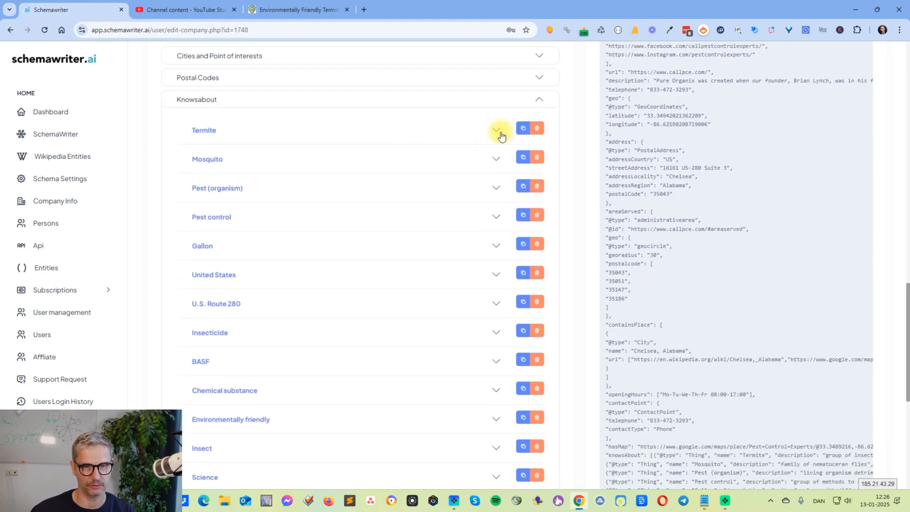
pyautogui.click(490, 133)
pyautogui.click(197, 204)
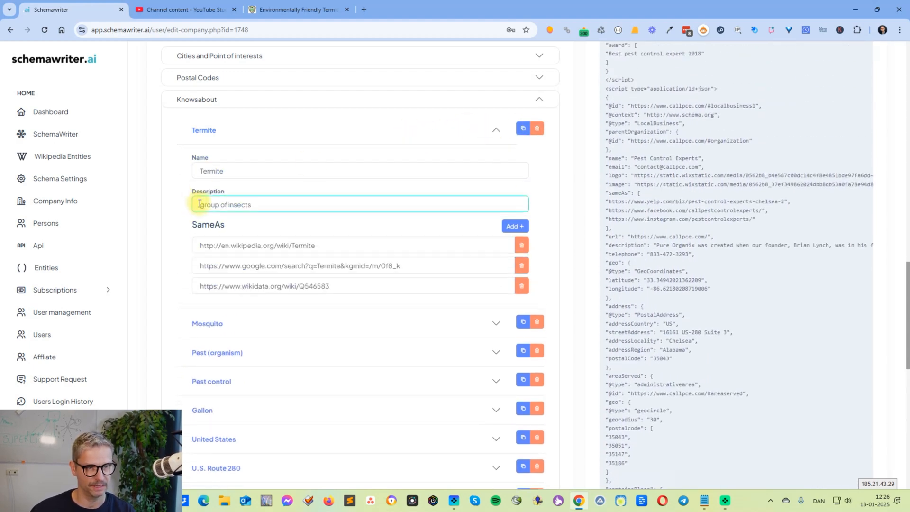
pyautogui.click(494, 131)
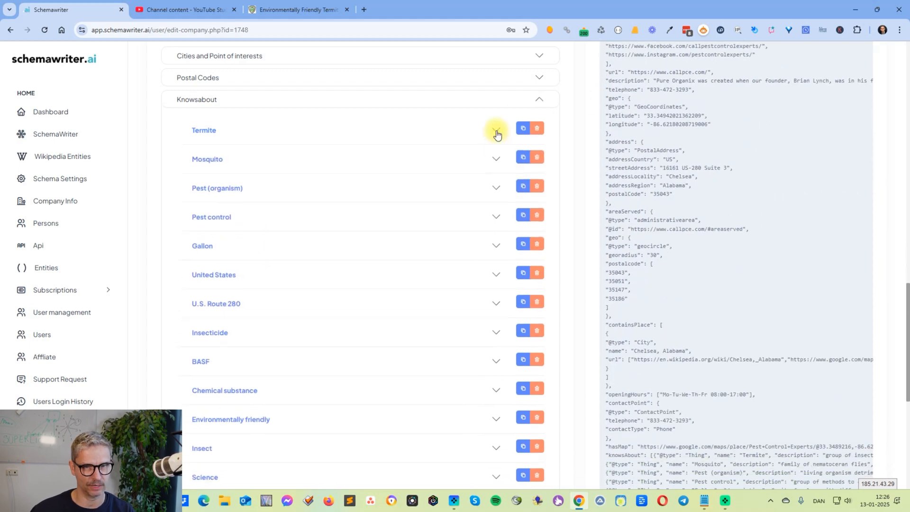
pyautogui.click(523, 129)
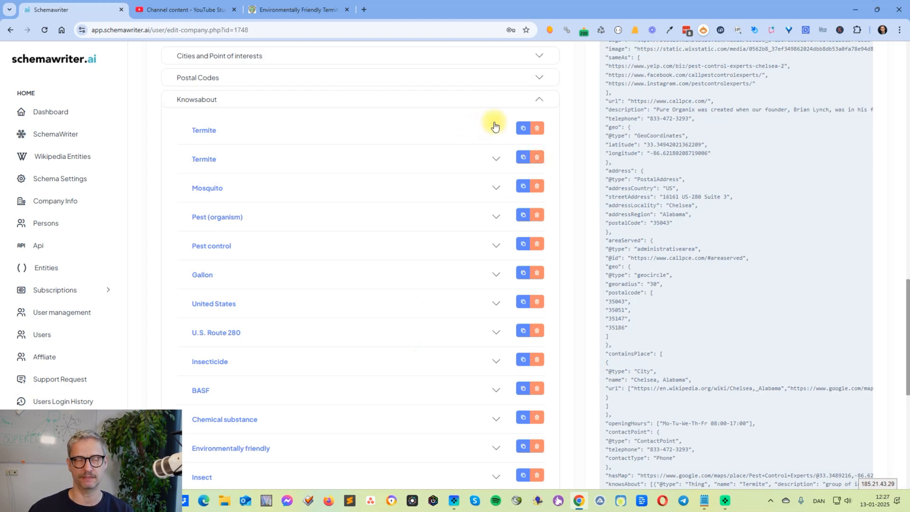
pyautogui.click(496, 160)
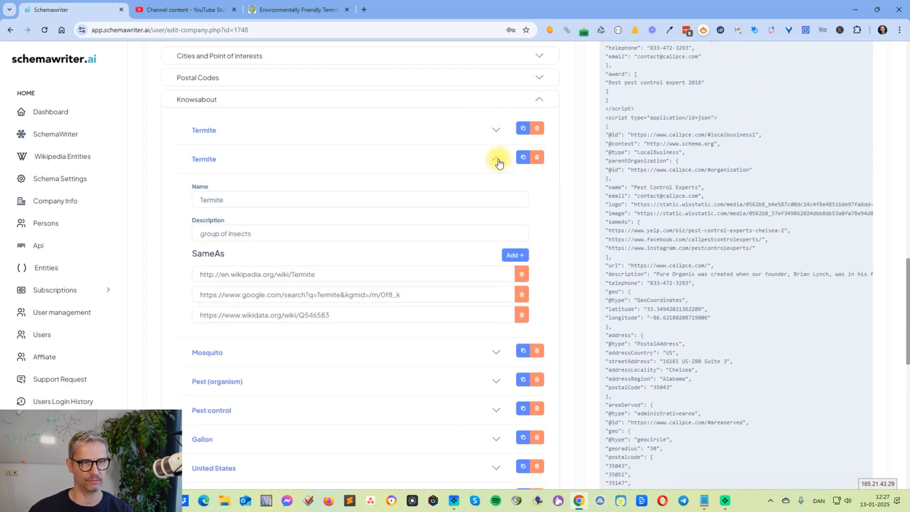
pyautogui.click(332, 200)
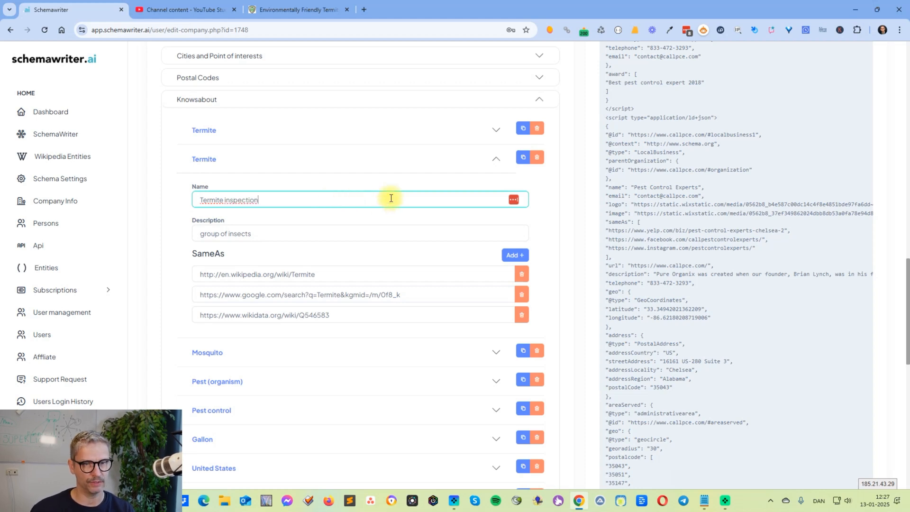
# Set the Termite inspection entity's description to "The inspection and removal of termites" and collapse the entity
pyautogui.click(263, 231)
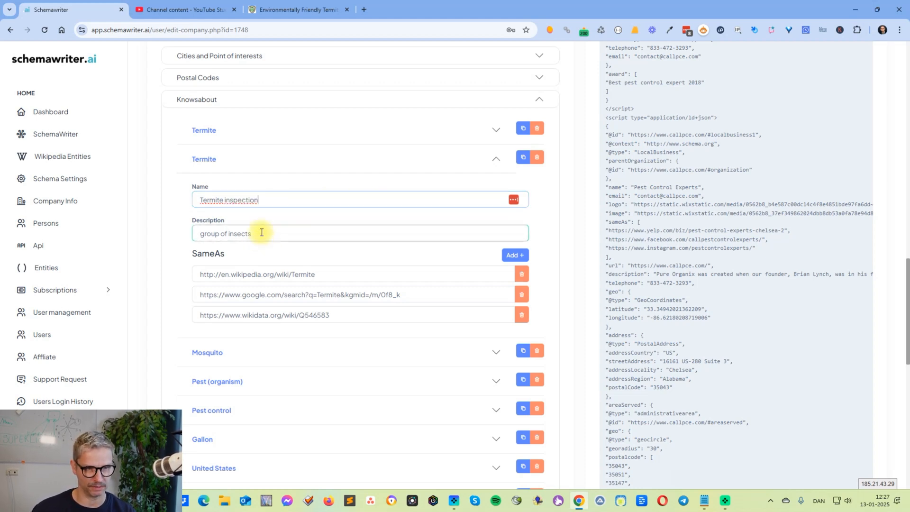
pyautogui.hotkey('ctrl', 'a')
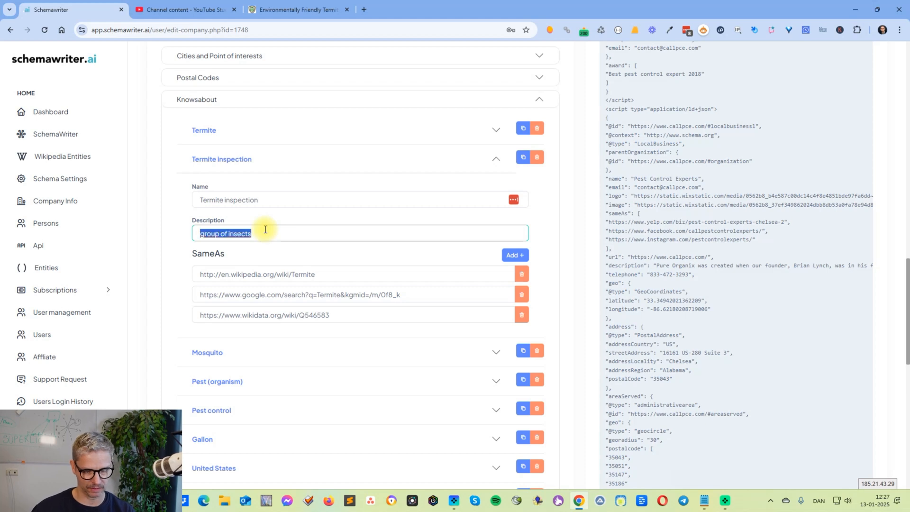
pyautogui.write('W')
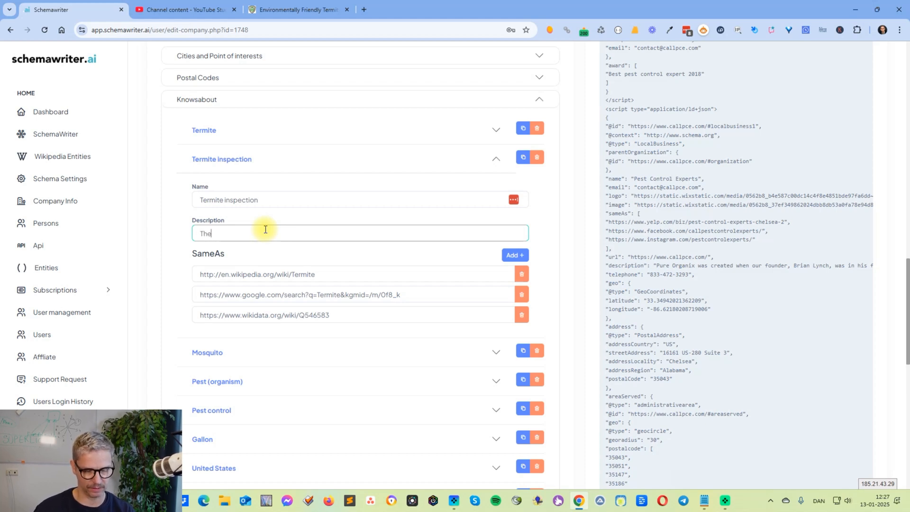
pyautogui.write('he inspection and remo')
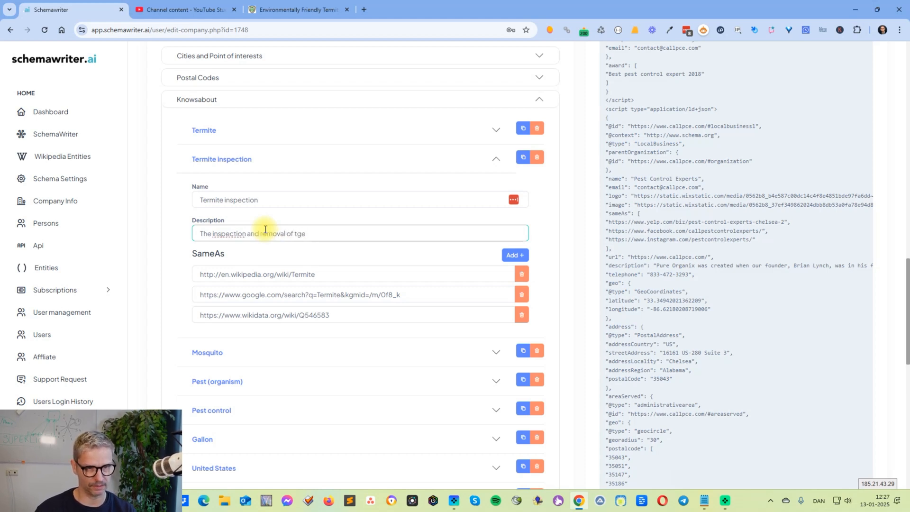
pyautogui.write('val of termiotes')
pyautogui.press('BackSpace')
pyautogui.press('BackSpace')
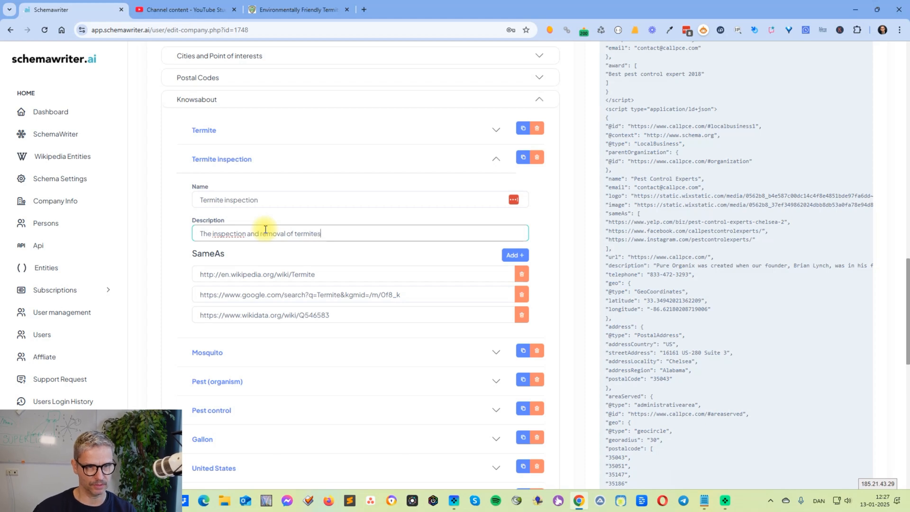
pyautogui.click(325, 198)
pyautogui.click(294, 160)
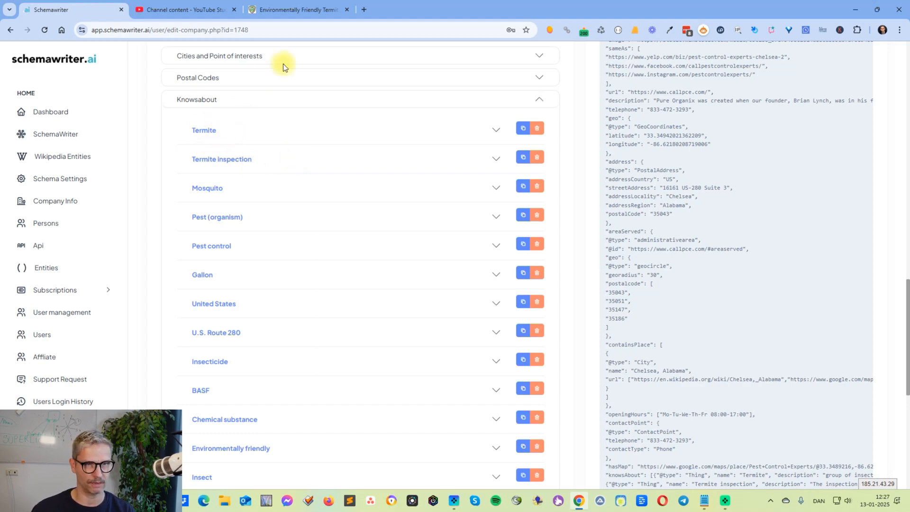
pyautogui.click(306, 12)
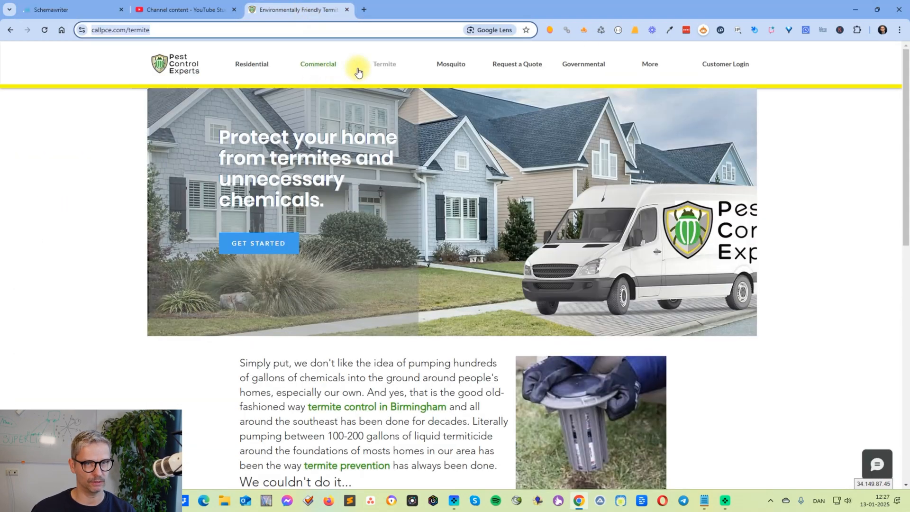
pyautogui.click(344, 32)
pyautogui.hotkey('ctrl', 'c')
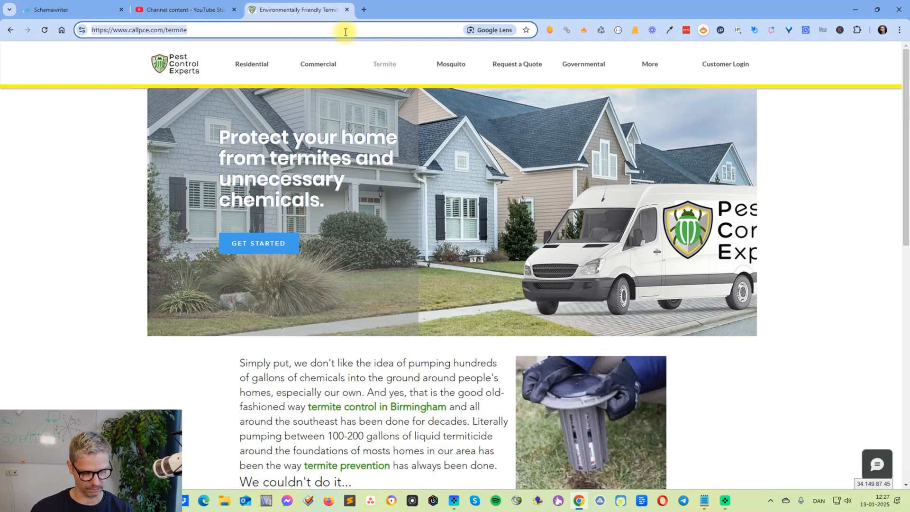
pyautogui.click(71, 9)
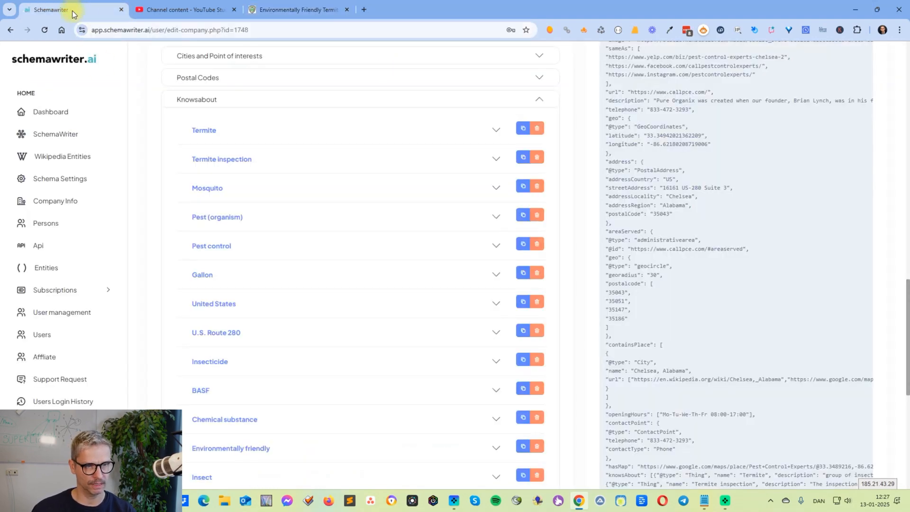
pyautogui.click(495, 161)
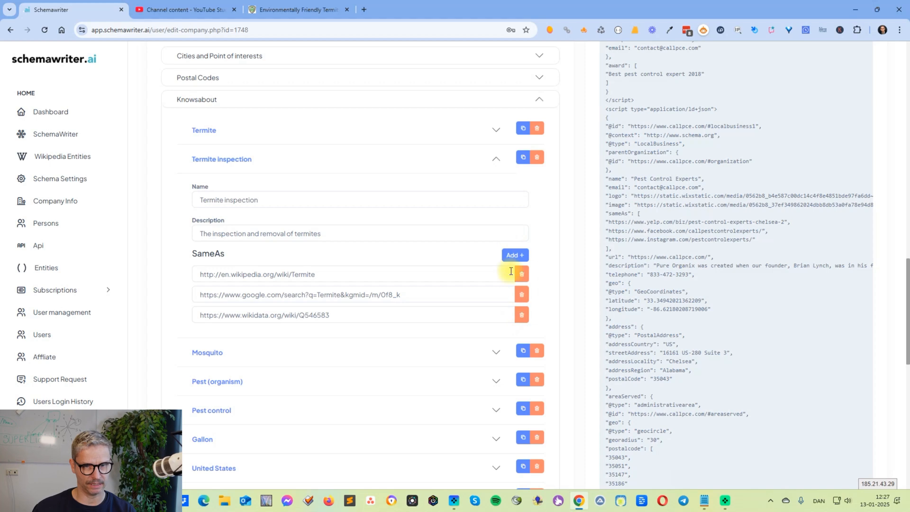
pyautogui.click(511, 255)
pyautogui.click(319, 335)
pyautogui.hotkey('ctrl', 'v')
pyautogui.click(366, 316)
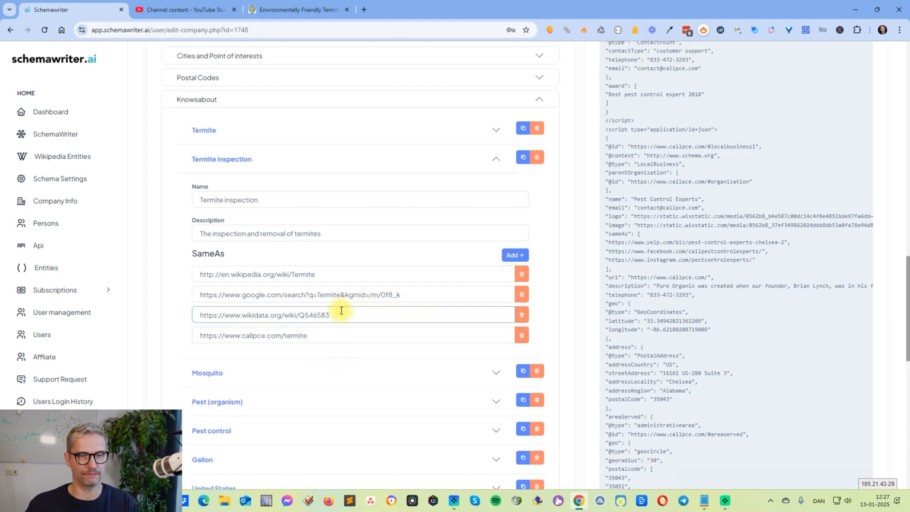
# Compare the Termite inspection entity's Wikipedia, Google and Wikidata links with its company page link, and collapse the entity
pyautogui.moveTo(307, 274); pyautogui.dragTo(229, 274)
pyautogui.moveTo(301, 294); pyautogui.dragTo(258, 336)
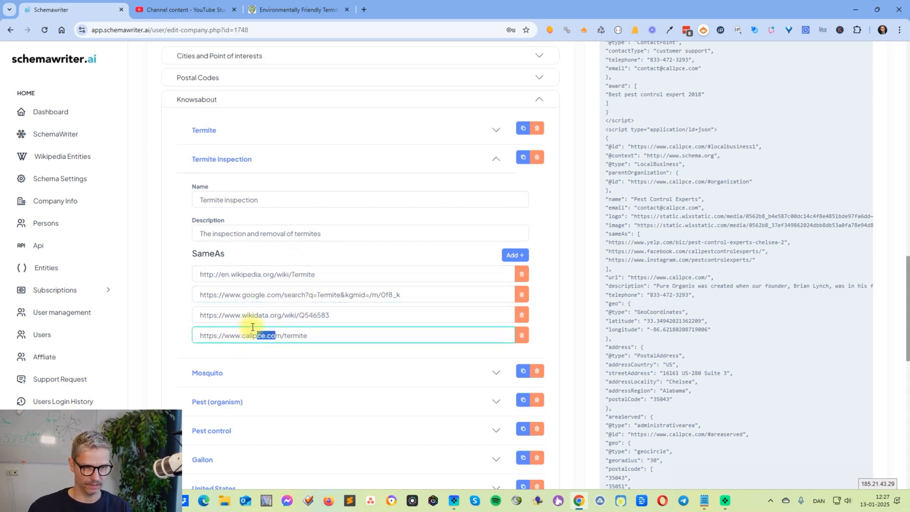
pyautogui.click(305, 268)
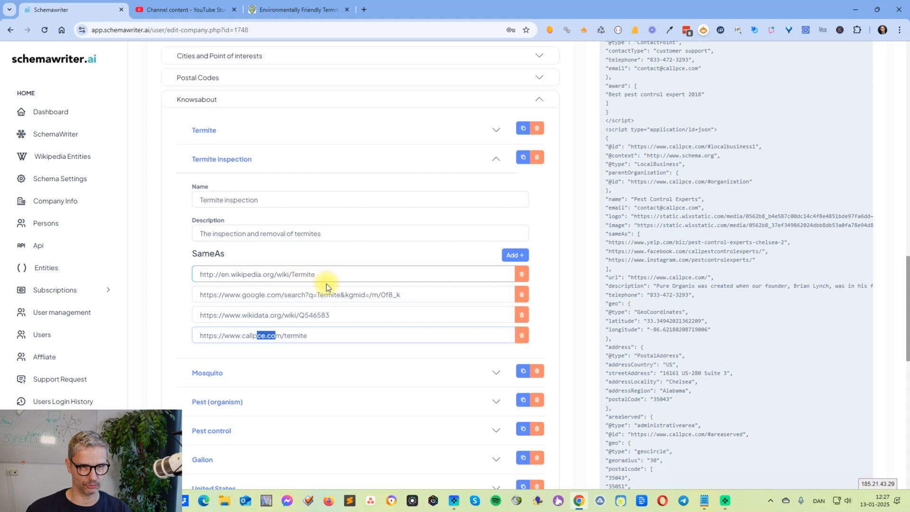
pyautogui.moveTo(321, 276); pyautogui.dragTo(189, 278)
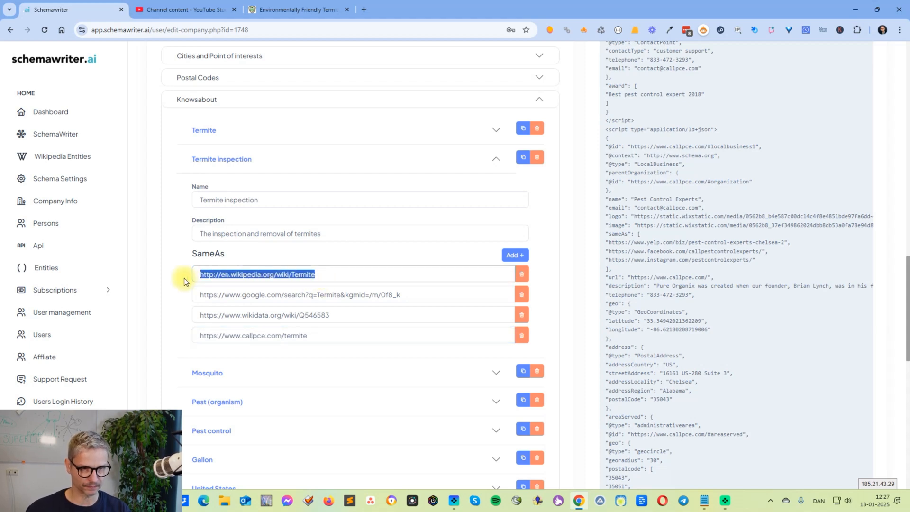
pyautogui.click(220, 195)
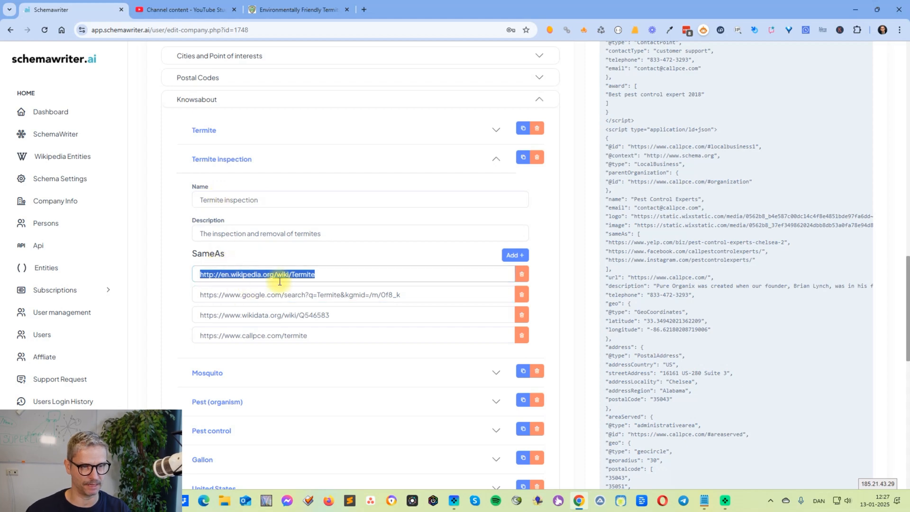
pyautogui.click(274, 334)
pyautogui.click(283, 354)
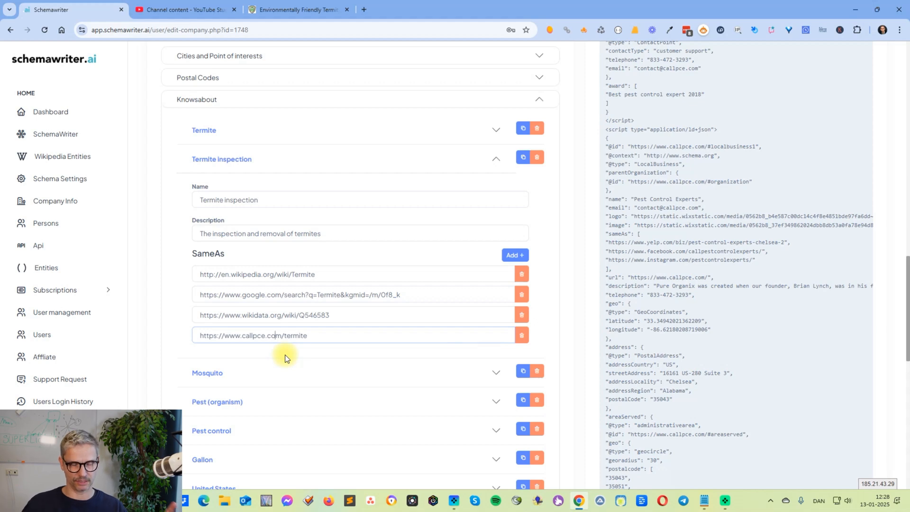
pyautogui.click(342, 339)
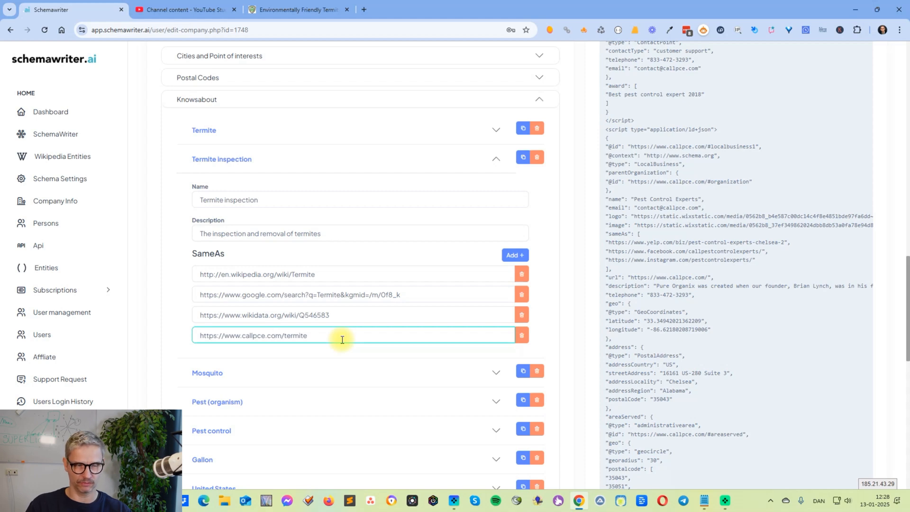
pyautogui.click(326, 295)
pyautogui.click(325, 332)
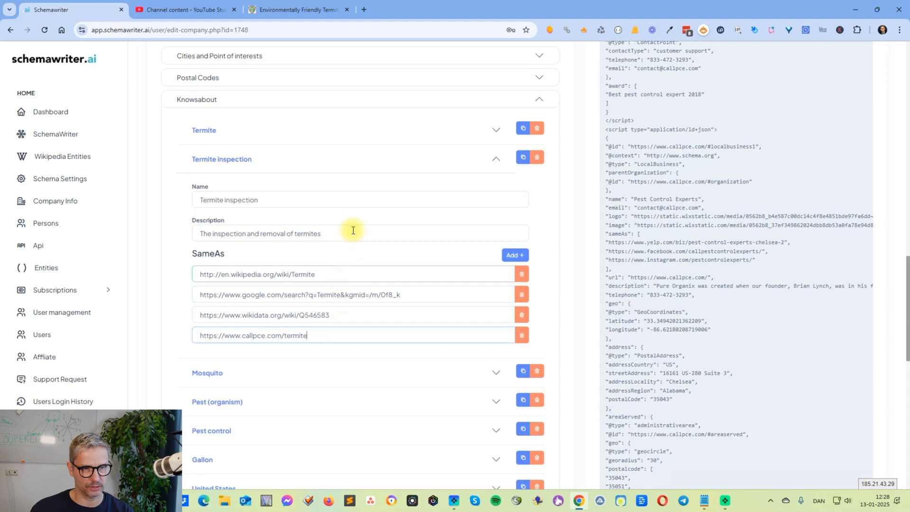
pyautogui.click(371, 169)
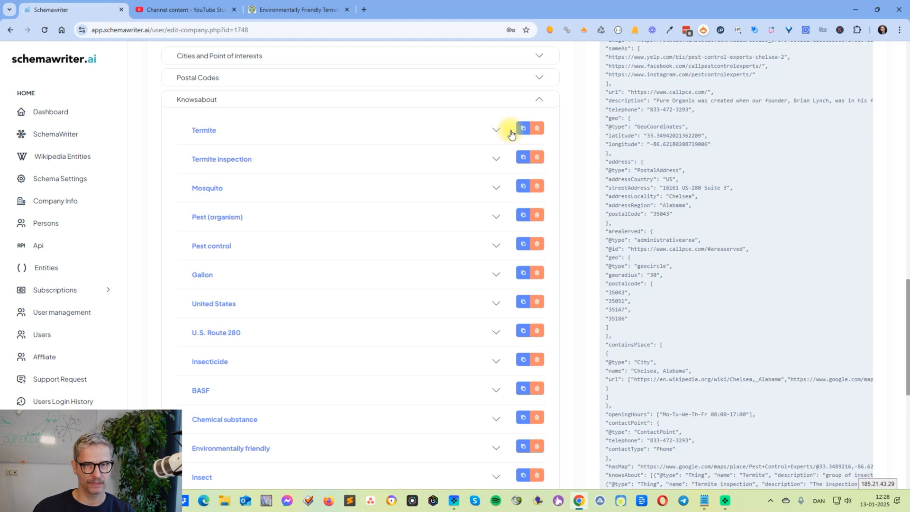
# Reopen the Termite inspection entity and check its name against the company page link under SameAs
pyautogui.click(493, 158)
pyautogui.click(276, 198)
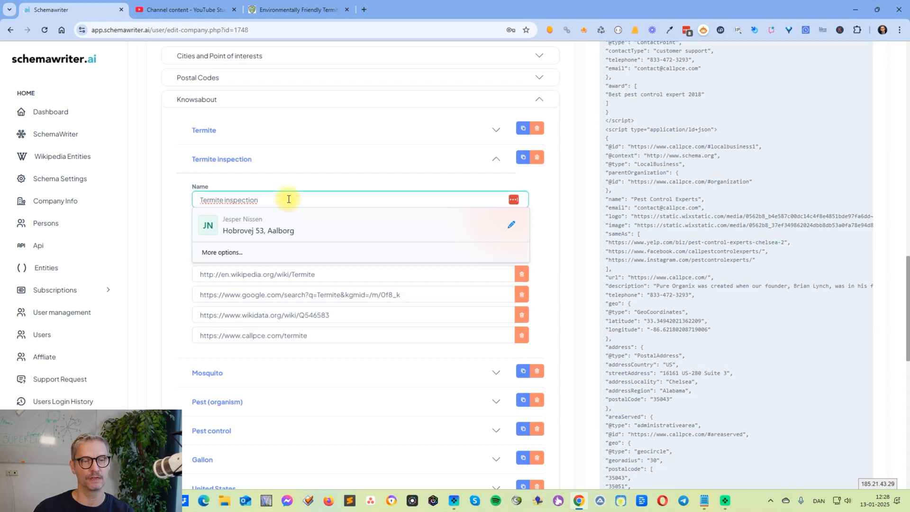
pyautogui.click(363, 190)
pyautogui.click(314, 334)
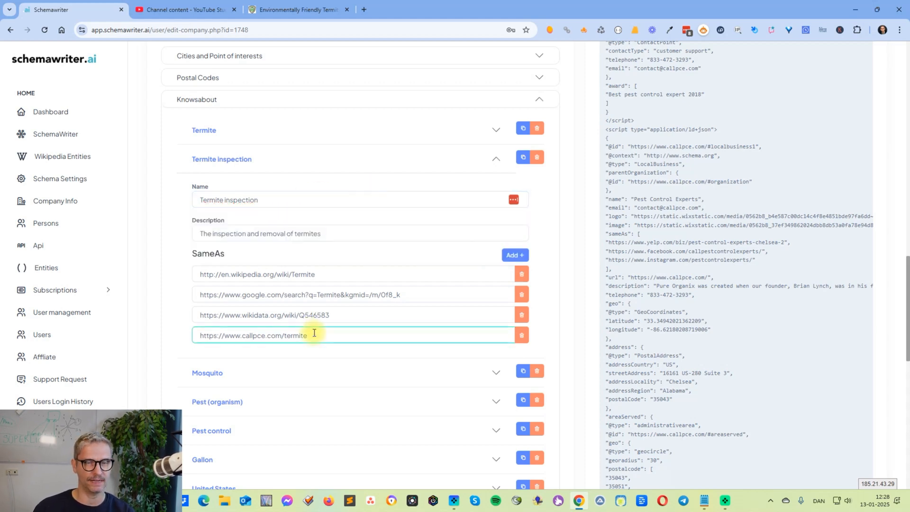